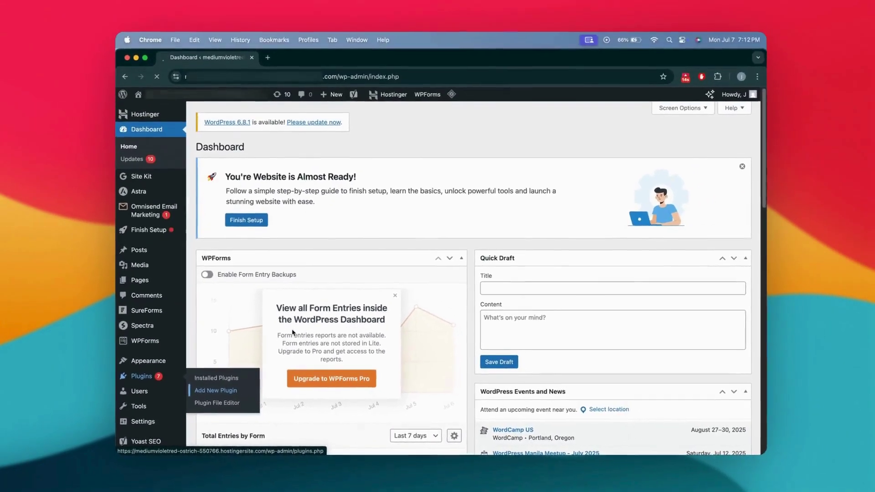
# - Search the plugin directory for "elementor", then install and activate the Elementor Website Builder plugin
pyautogui.click(351, 328)
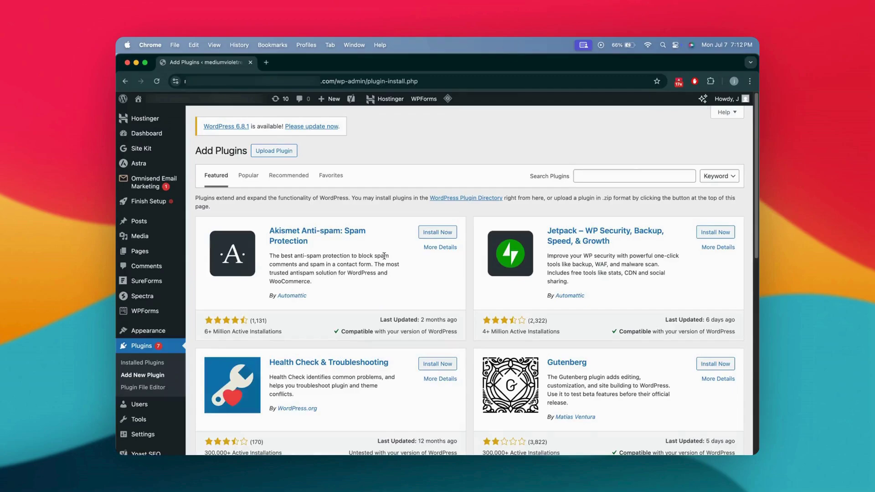
pyautogui.click(627, 174)
pyautogui.write('elementor')
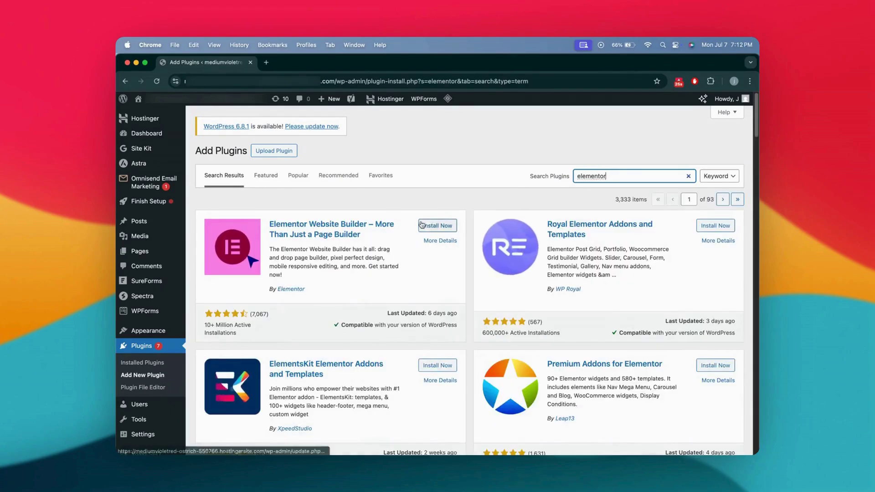
pyautogui.click(437, 225)
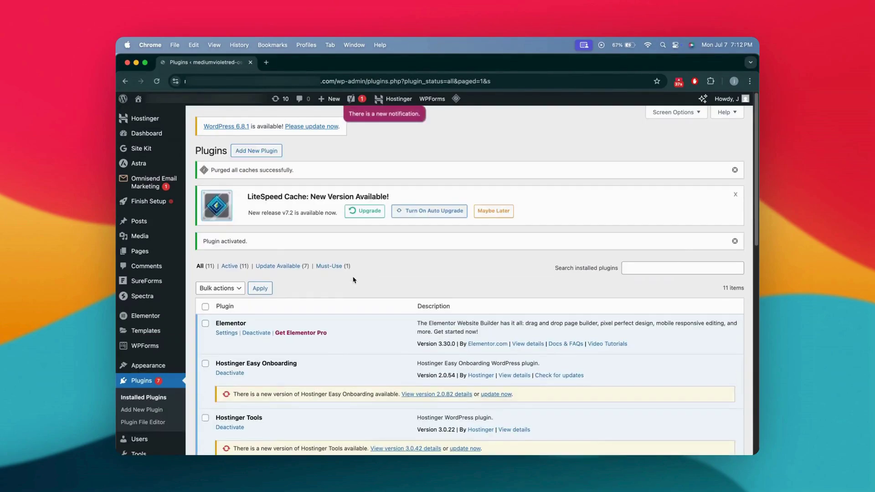
# - Create a new page, dismiss the block editor welcome guide, and open the page for editing with Elementor
pyautogui.click(140, 251)
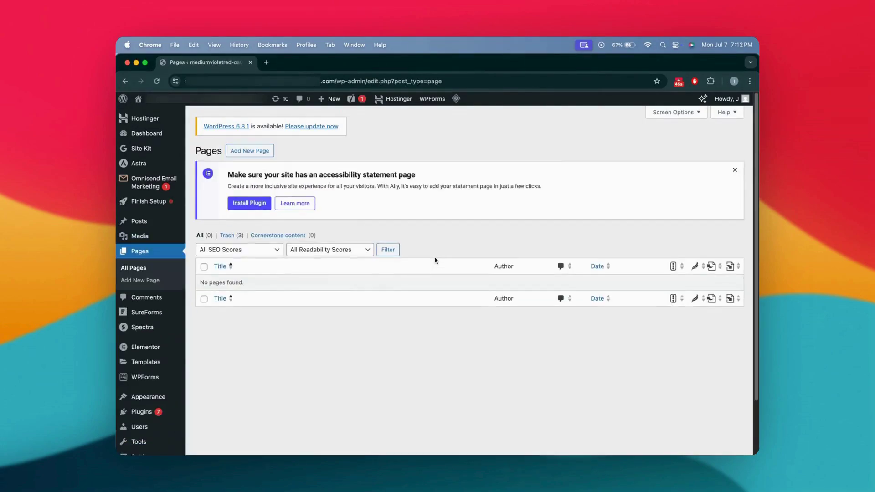
pyautogui.click(250, 150)
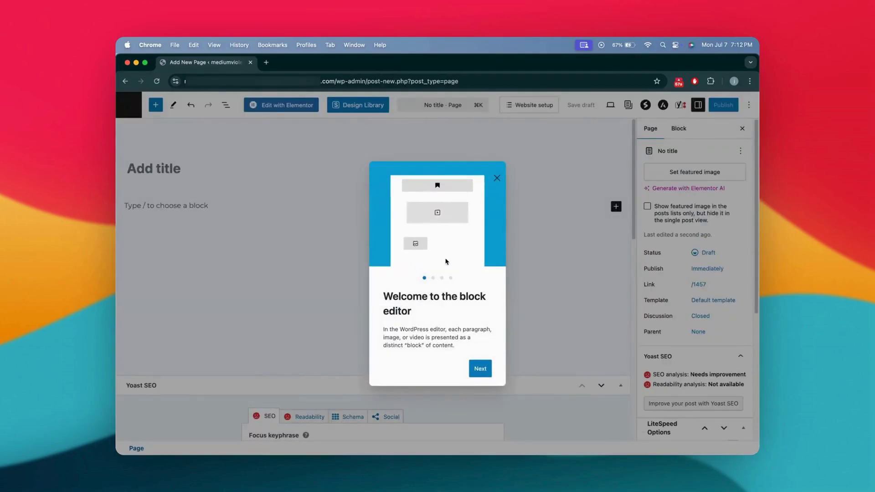
pyautogui.click(497, 179)
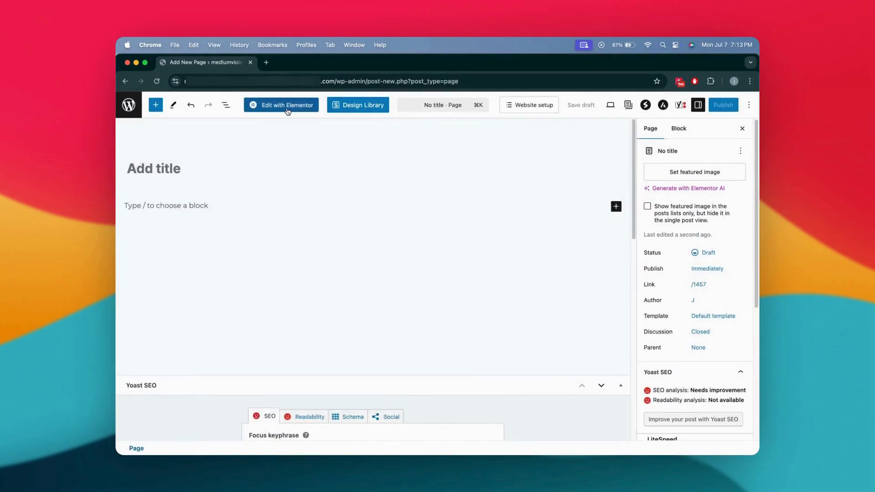
pyautogui.click(302, 107)
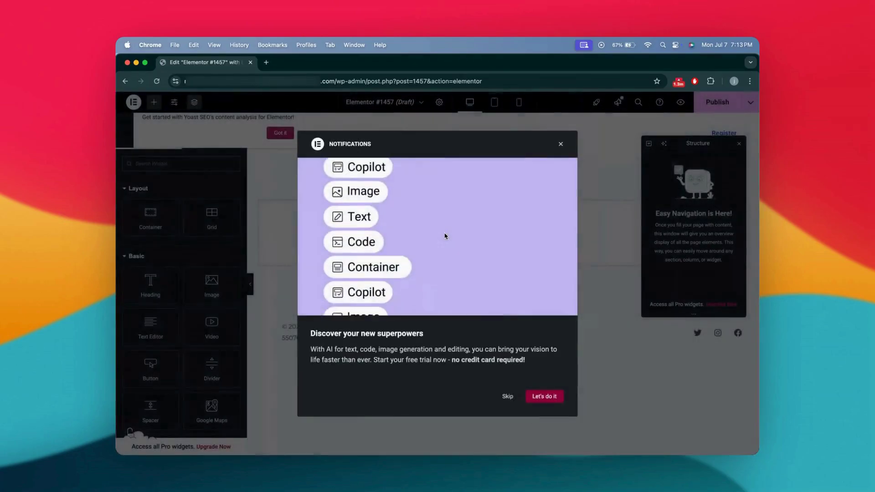
# - Skip the AI notification, dismiss the Yoast SEO tip, and close the Structure window
pyautogui.click(507, 396)
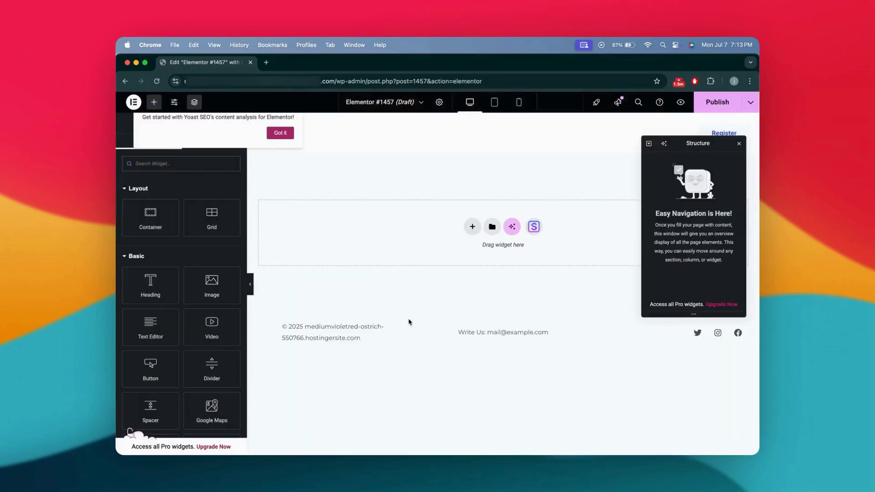
pyautogui.click(281, 133)
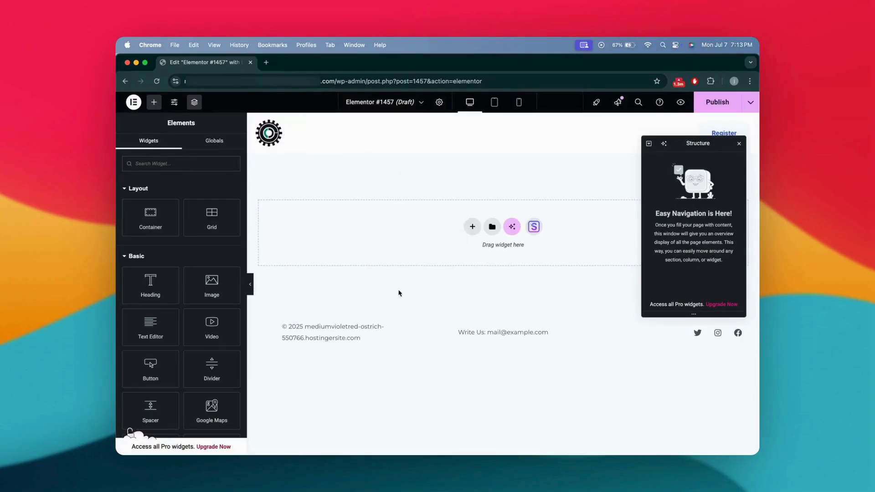
pyautogui.click(738, 143)
# - Look over the full-page templates in the Elementor library and close it
pyautogui.click(492, 226)
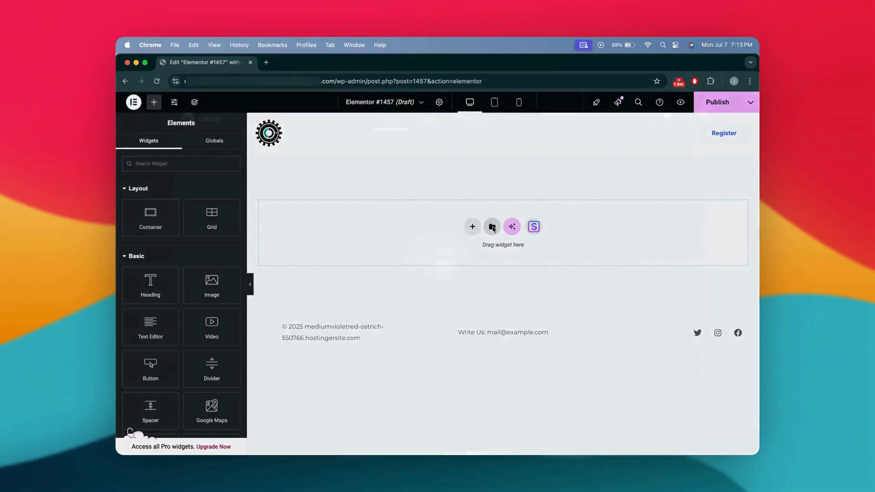
pyautogui.click(423, 125)
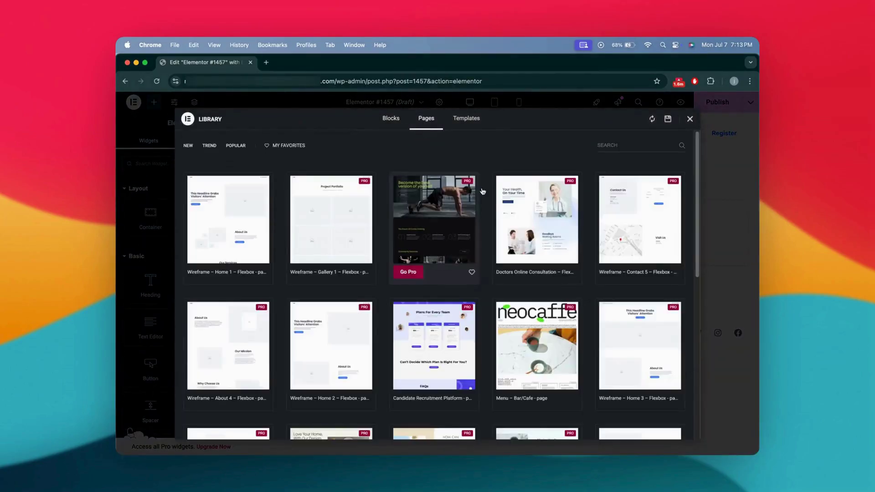
pyautogui.click(690, 119)
# - Search the Starter Templates page library for "landi" and import the Event Landing Page template
pyautogui.click(533, 227)
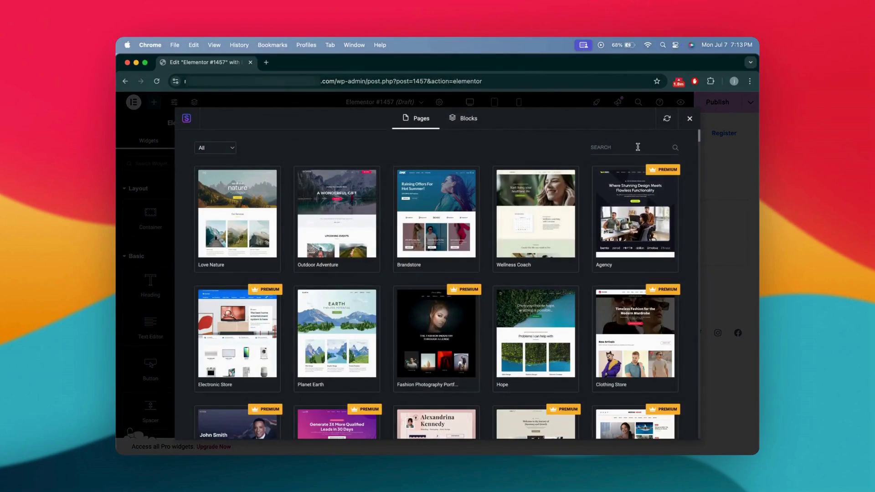
pyautogui.write('landi')
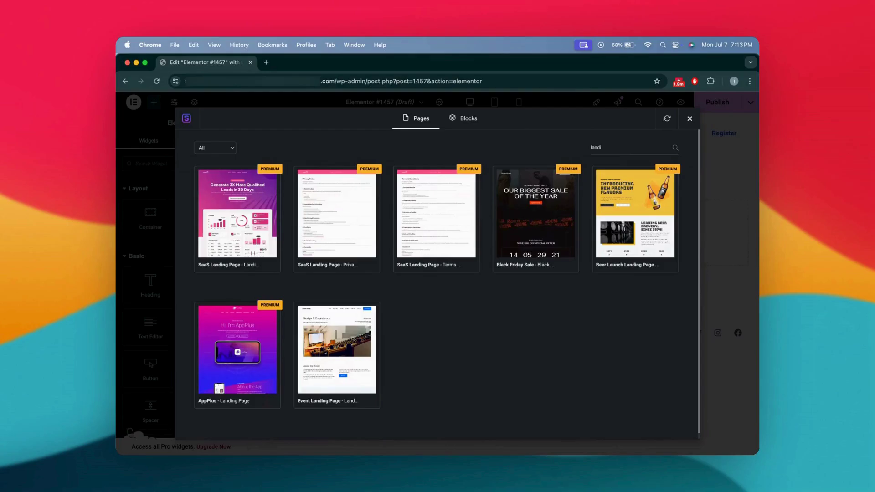
pyautogui.click(348, 351)
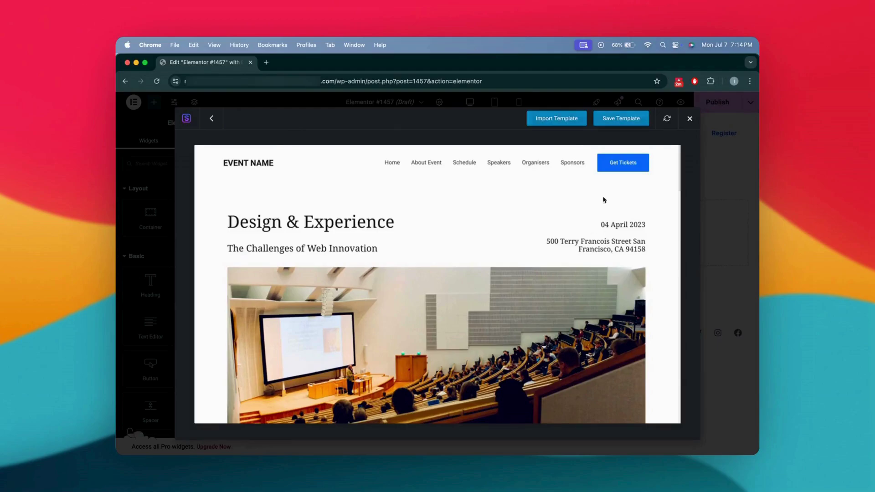
pyautogui.click(582, 123)
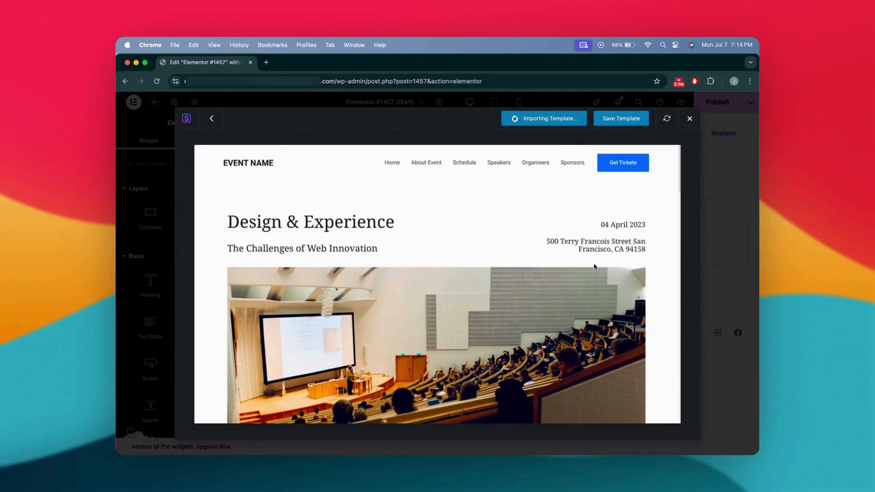
# - Review the imported landing page from the hero heading down to the Our Sponsors section and back up
pyautogui.scroll(-1, 594, 266)
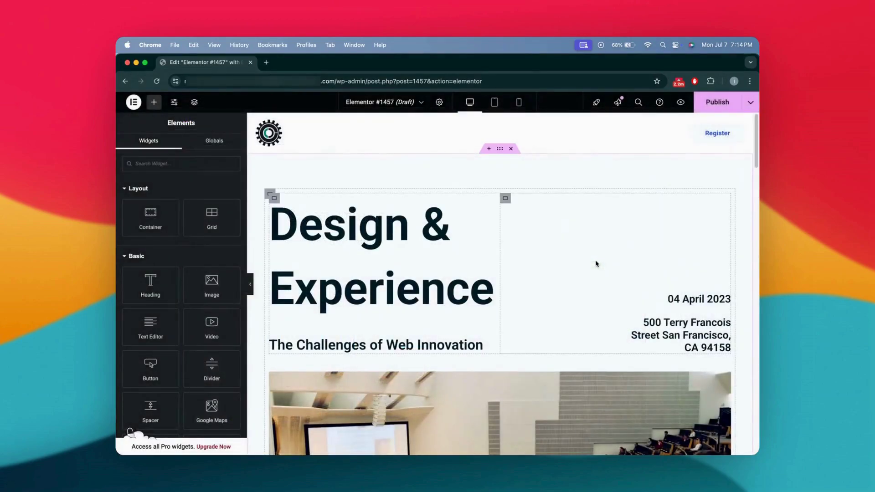
pyautogui.scroll(-5, 596, 262)
pyautogui.scroll(-12, 597, 259)
pyautogui.scroll(-10, 598, 260)
pyautogui.scroll(-12, 598, 260)
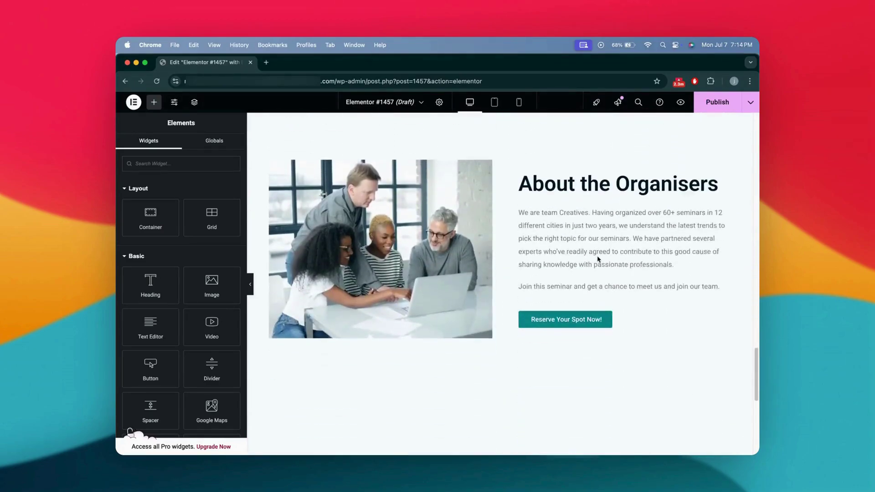
pyautogui.scroll(-8, 598, 259)
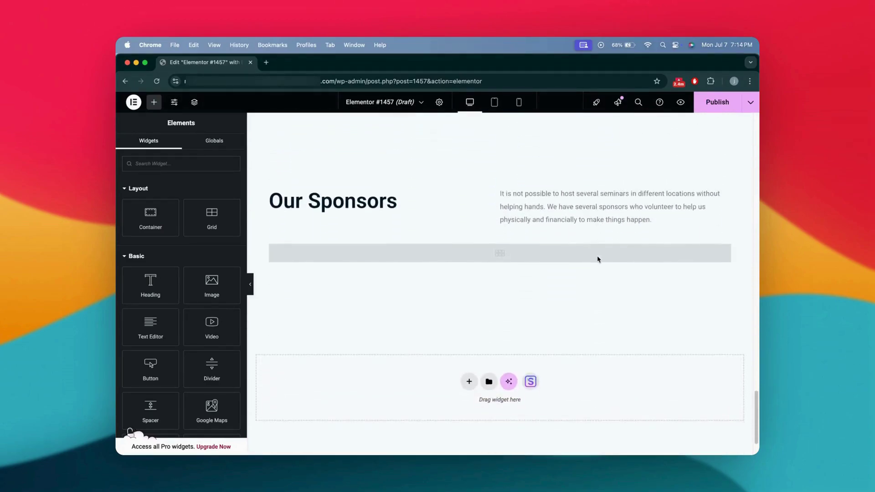
pyautogui.scroll(-2, 598, 258)
pyautogui.scroll(8, 598, 259)
pyautogui.scroll(12, 598, 259)
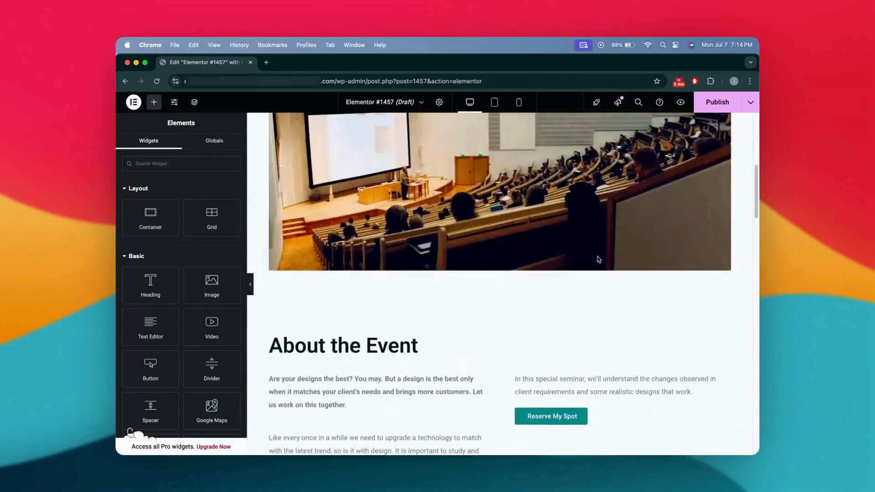
pyautogui.scroll(8, 598, 258)
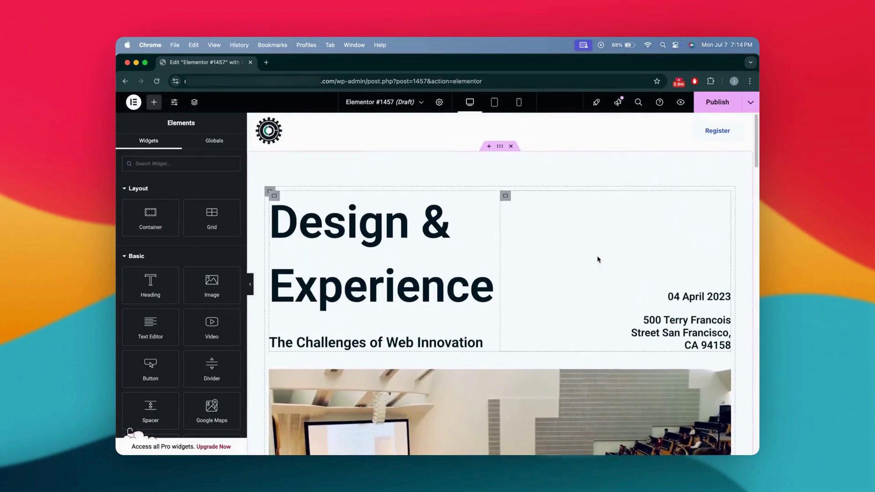
pyautogui.scroll(-5, 598, 259)
pyautogui.scroll(3, 595, 259)
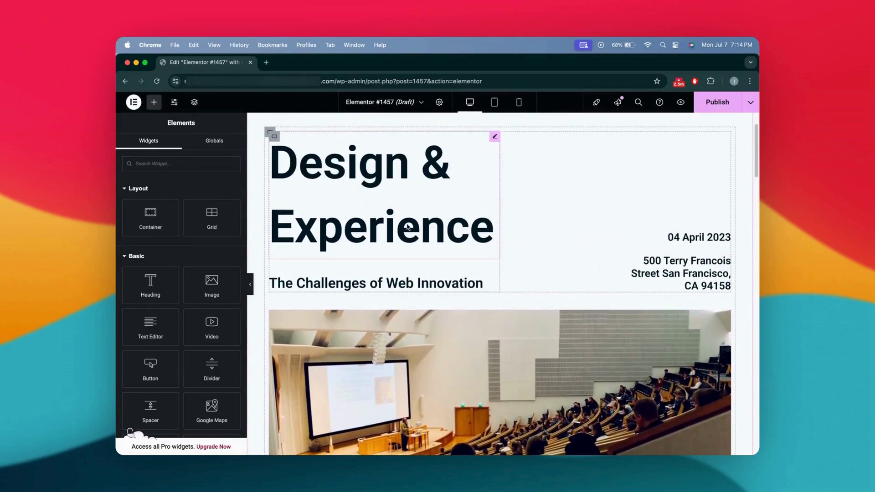
pyautogui.scroll(3, 429, 229)
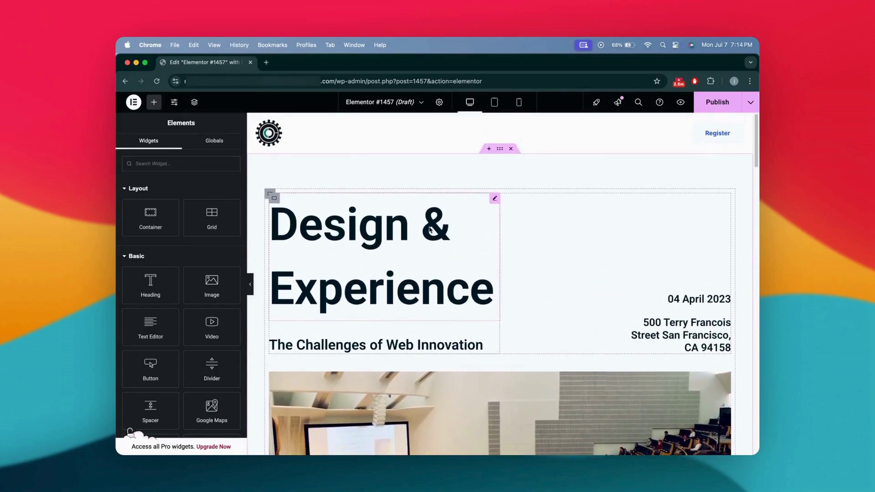
# - Select the "Design & Experience" heading and examine its available HTML tag options
pyautogui.click(436, 231)
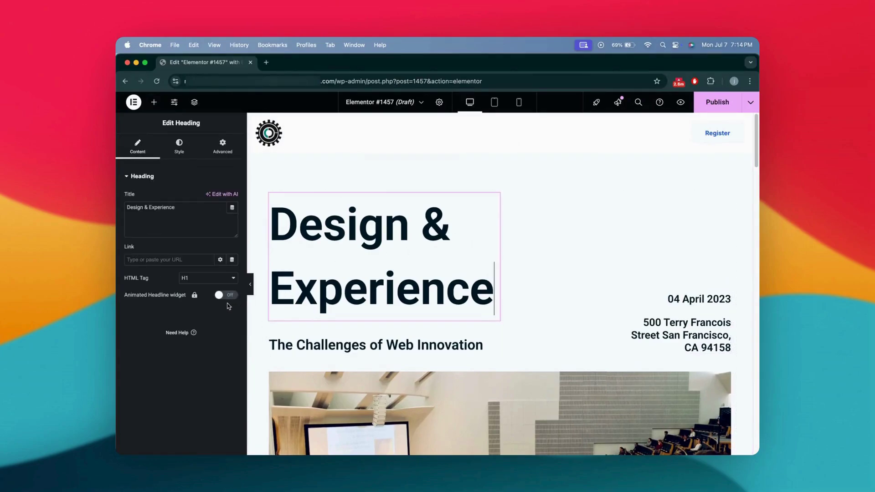
pyautogui.click(217, 280)
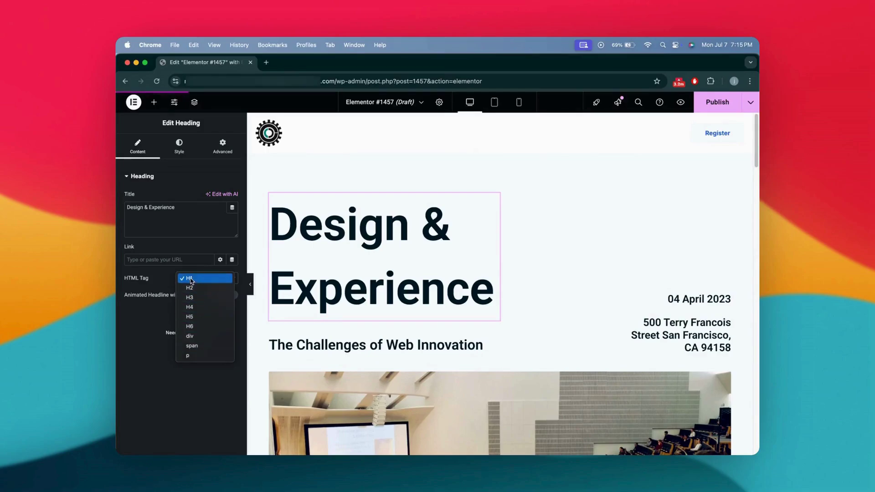
pyautogui.click(168, 280)
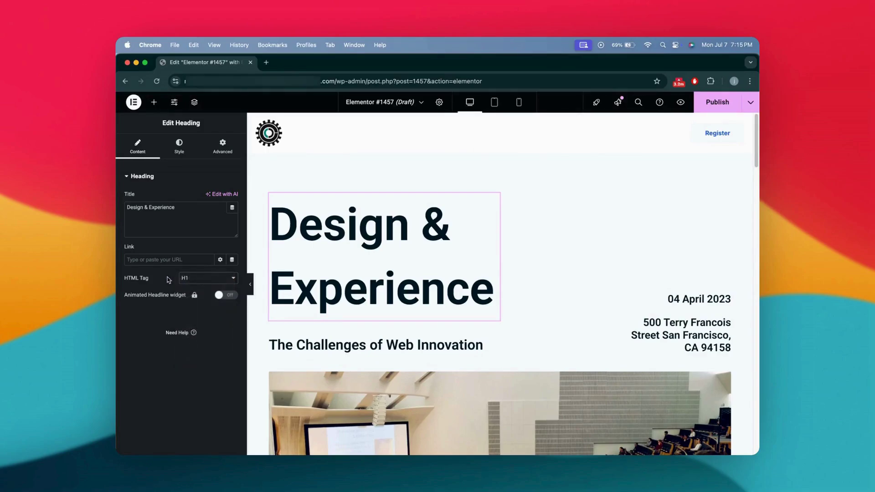
# - Try centre, right and justified alignment on the "Design & Experience" heading and finish with it left-aligned
pyautogui.click(186, 147)
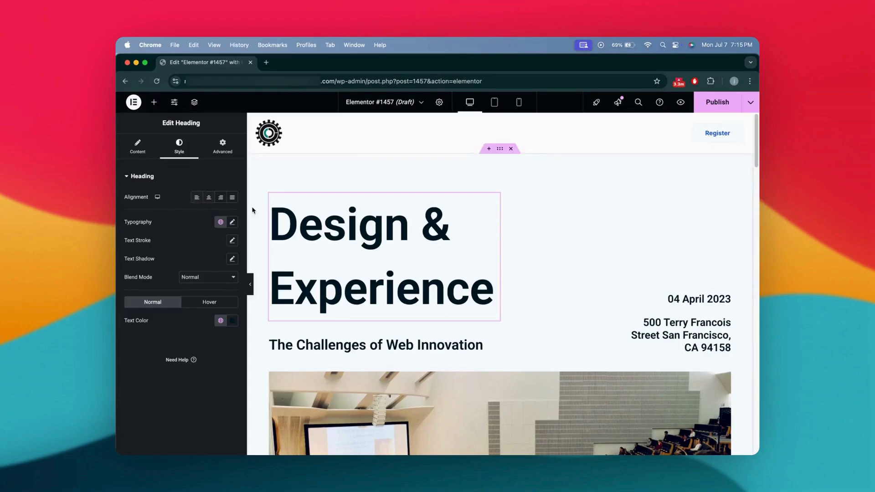
pyautogui.click(204, 199)
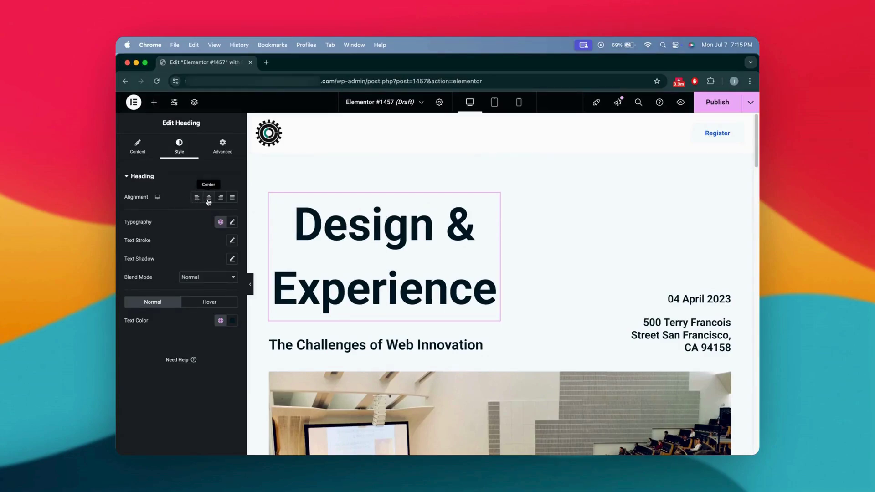
pyautogui.click(220, 199)
pyautogui.click(232, 199)
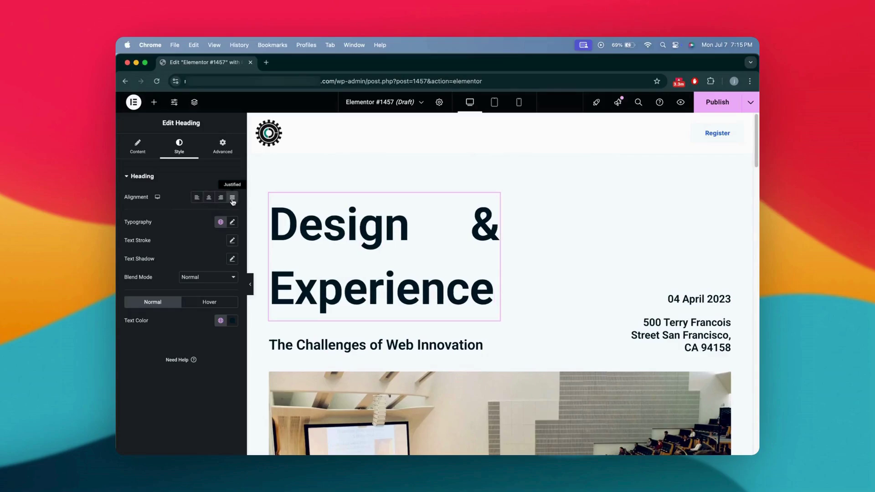
pyautogui.click(197, 198)
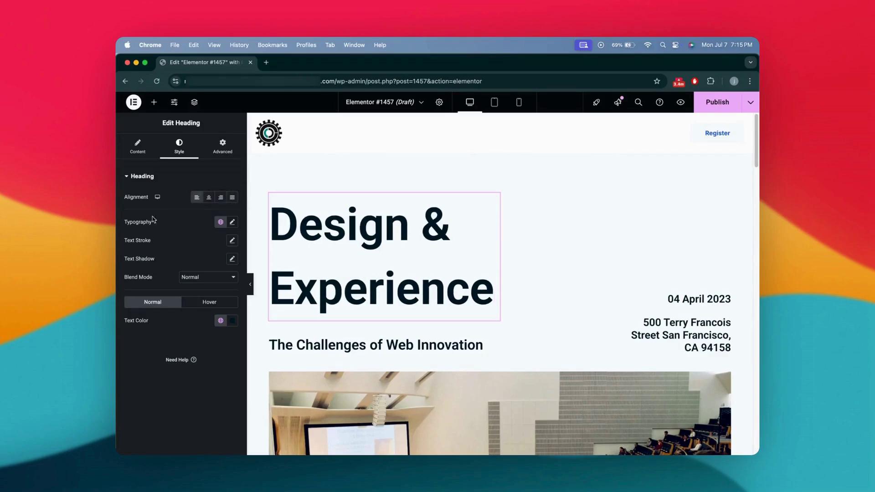
# - Examine the heading's typography font families, including a search for "inter", and its size unit options
pyautogui.click(232, 222)
pyautogui.click(369, 219)
pyautogui.click(209, 263)
pyautogui.write('inter')
pyautogui.press('BackSpace')
pyautogui.press('BackSpace')
pyautogui.press('BackSpace')
pyautogui.press('BackSpace')
pyautogui.press('BackSpace')
pyautogui.scroll(-20, 205, 334)
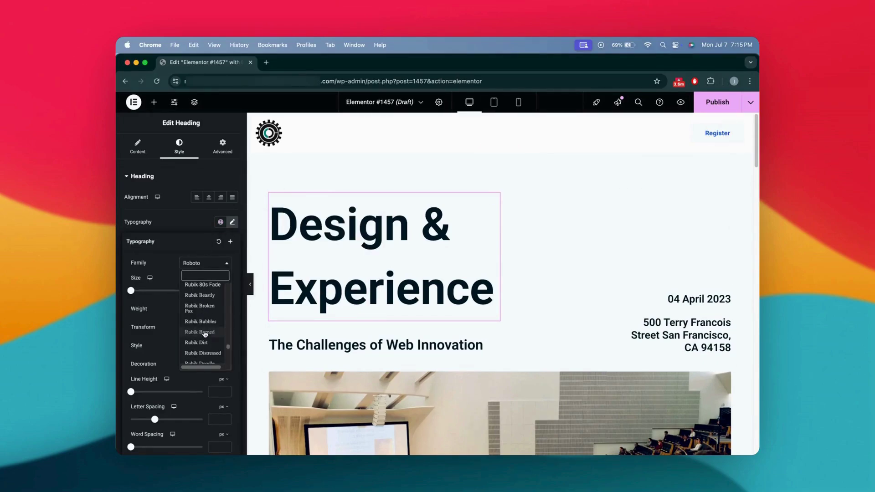
pyautogui.click(164, 263)
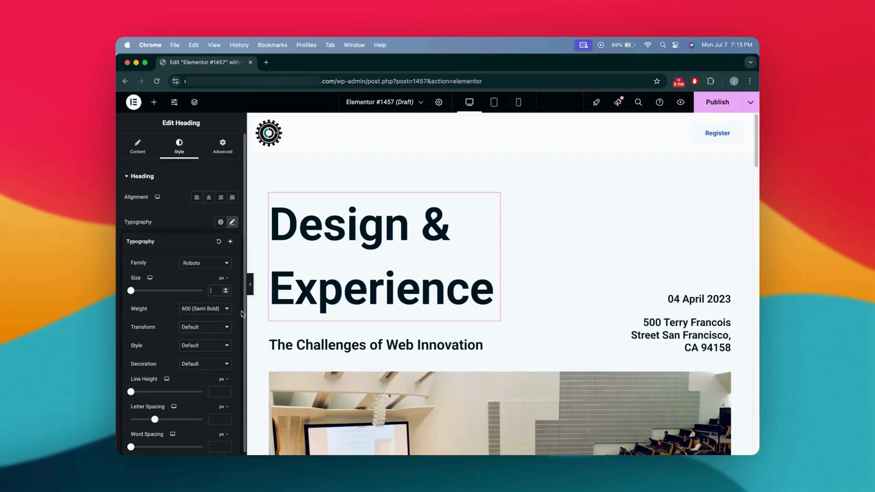
pyautogui.click(223, 279)
pyautogui.click(201, 271)
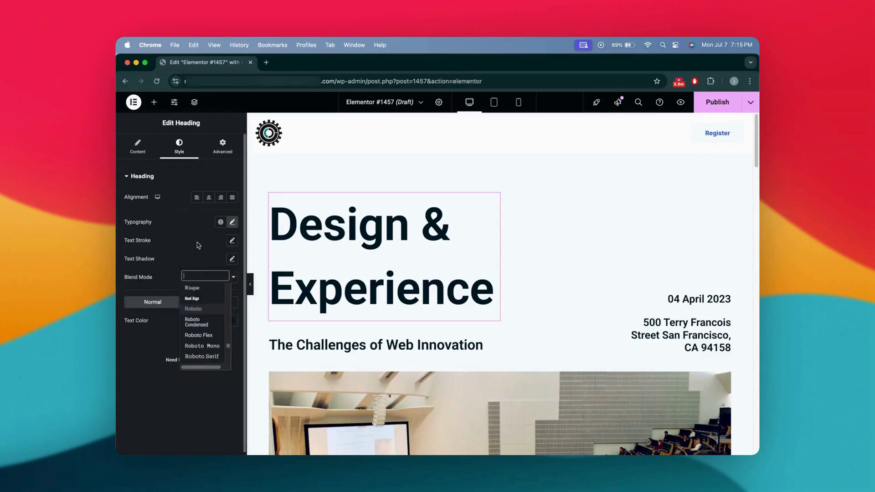
# - Examine the transform, style and decoration options in the heading's typography settings and close them
pyautogui.click(234, 226)
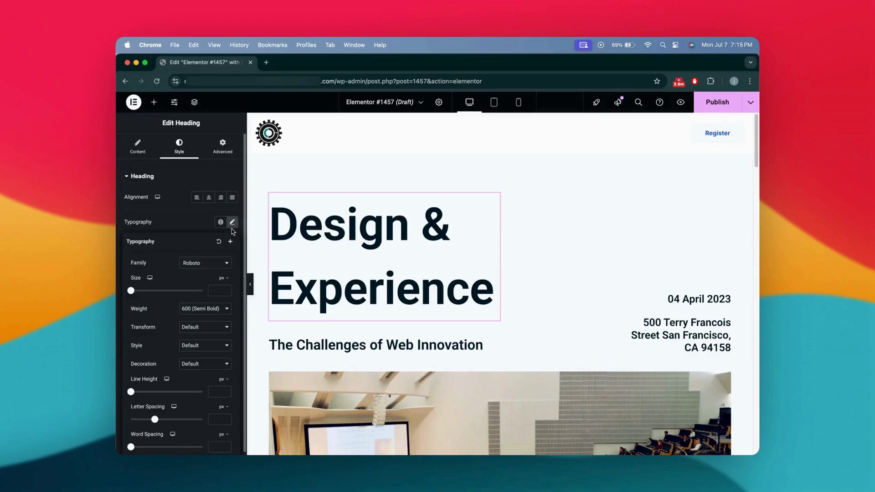
pyautogui.click(207, 329)
pyautogui.click(174, 331)
pyautogui.click(207, 347)
pyautogui.click(167, 346)
pyautogui.click(205, 363)
pyautogui.click(172, 365)
pyautogui.scroll(-1, 177, 446)
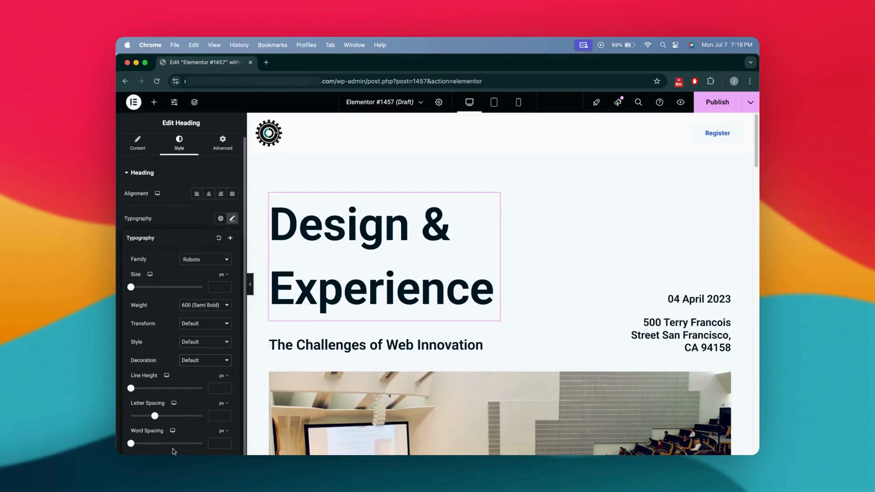
pyautogui.click(232, 218)
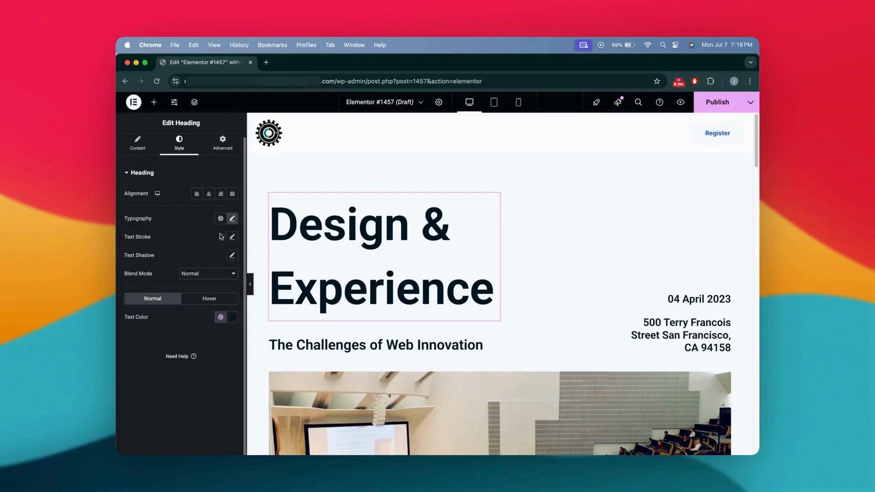
# - Apply a default text stroke and text shadow to the "Design & Experience" heading
pyautogui.click(233, 237)
pyautogui.click(209, 240)
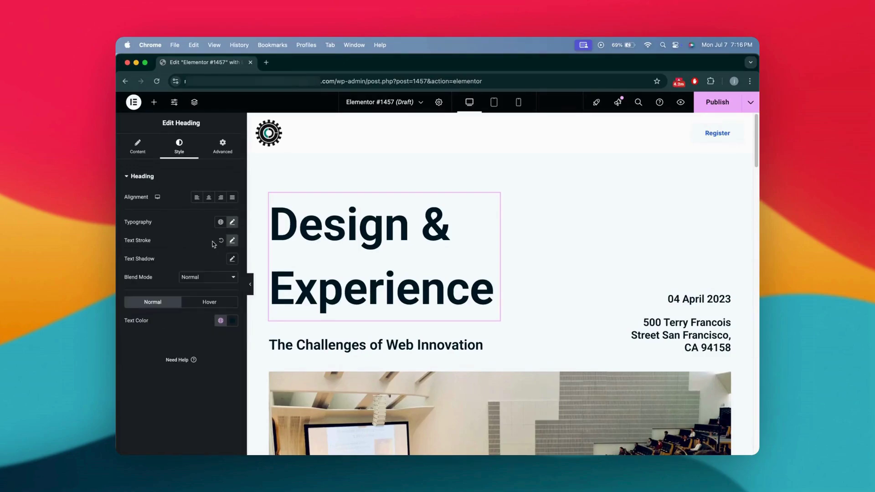
pyautogui.click(233, 260)
pyautogui.click(172, 255)
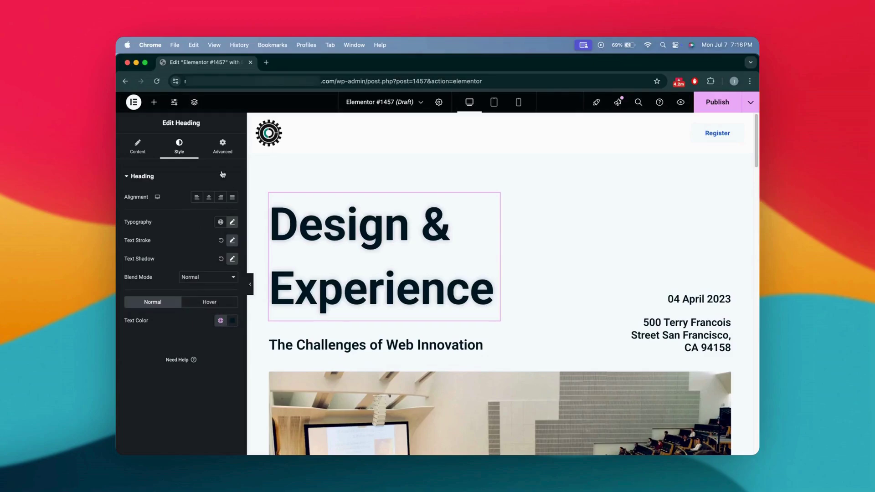
# - Select the lecture hall image below the heading and open the media selection for its replacement
pyautogui.scroll(-5, 392, 314)
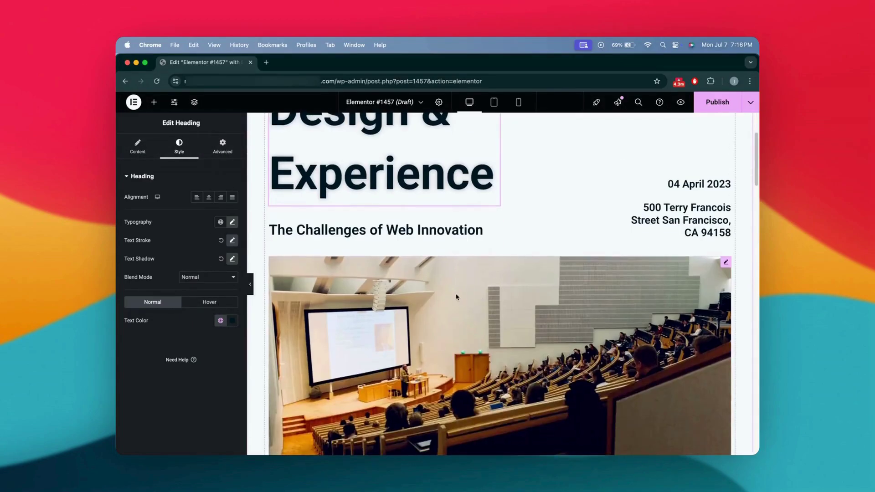
pyautogui.click(393, 312)
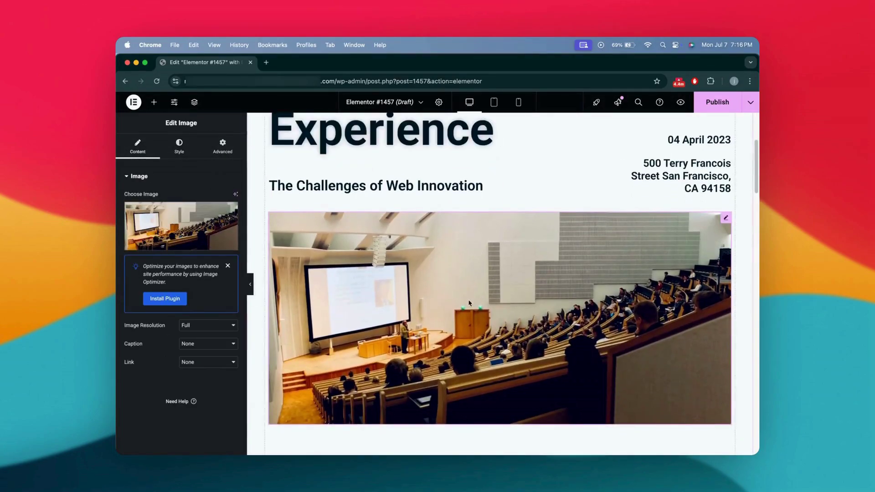
pyautogui.scroll(2, 469, 303)
pyautogui.scroll(-1, 468, 303)
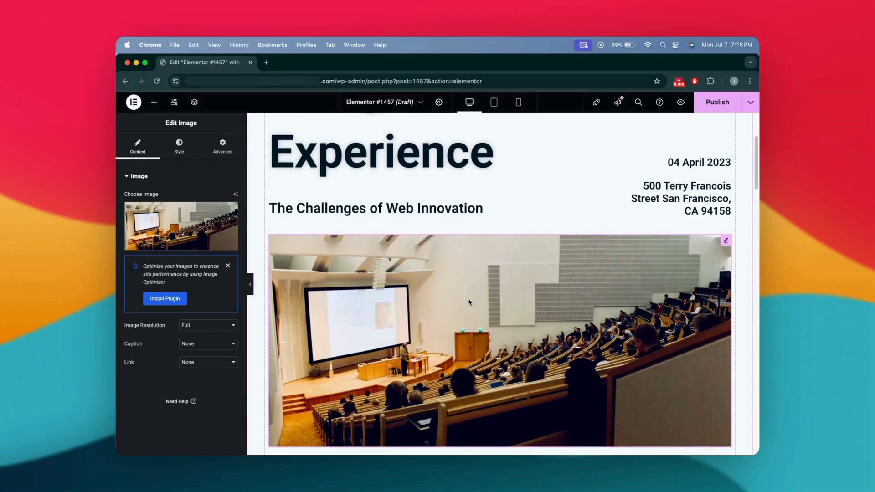
pyautogui.scroll(-1, 468, 302)
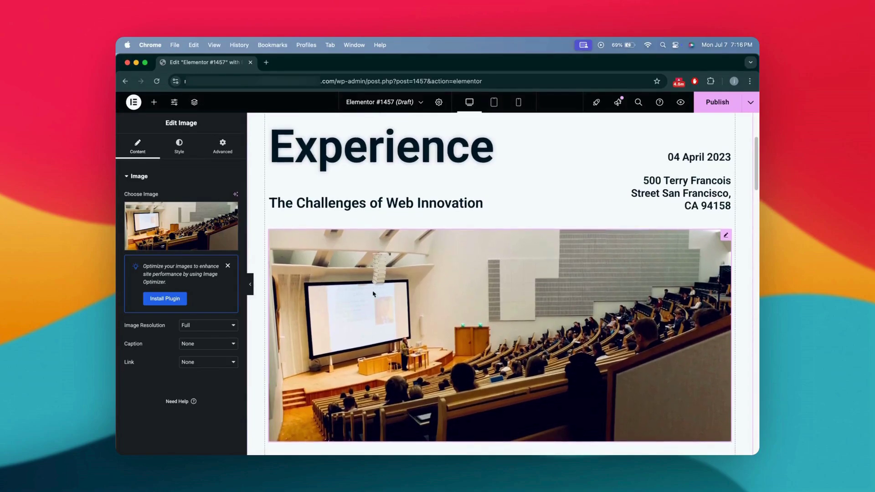
pyautogui.click(184, 246)
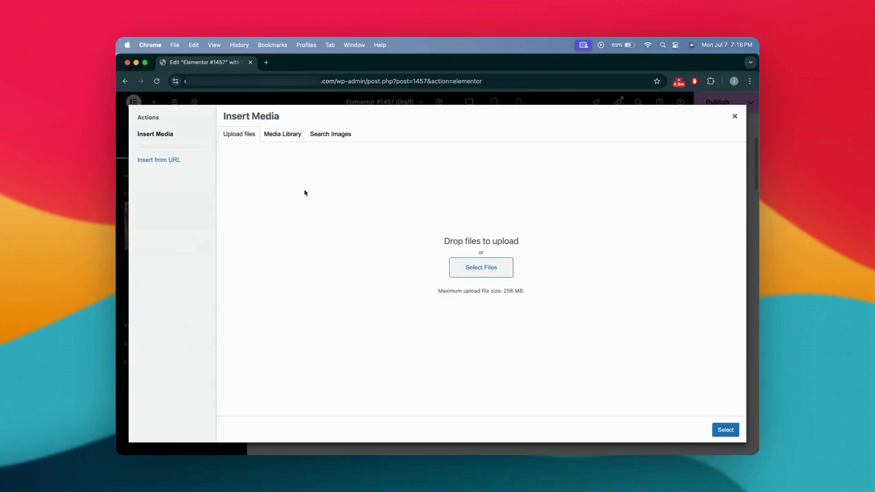
# - Search the stock images for "webinar" and insert the original-size photo of the woman wearing headphones with a laptop
pyautogui.click(319, 134)
pyautogui.write('web')
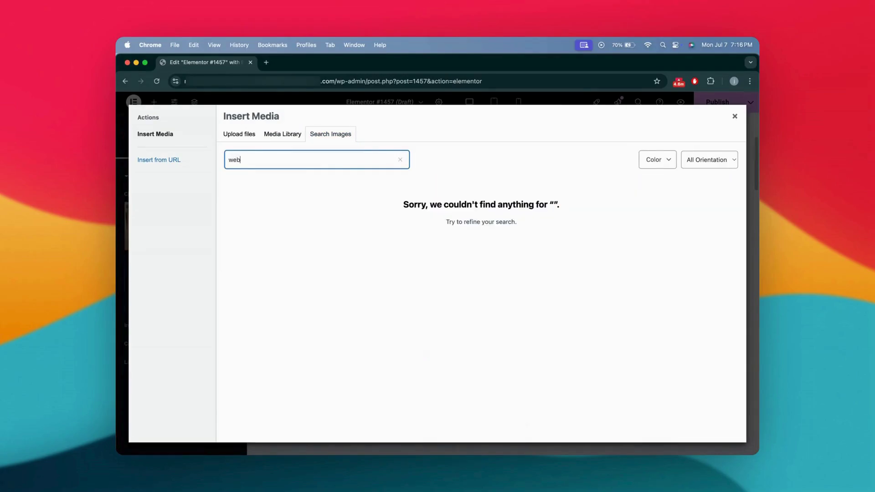
pyautogui.write('inar')
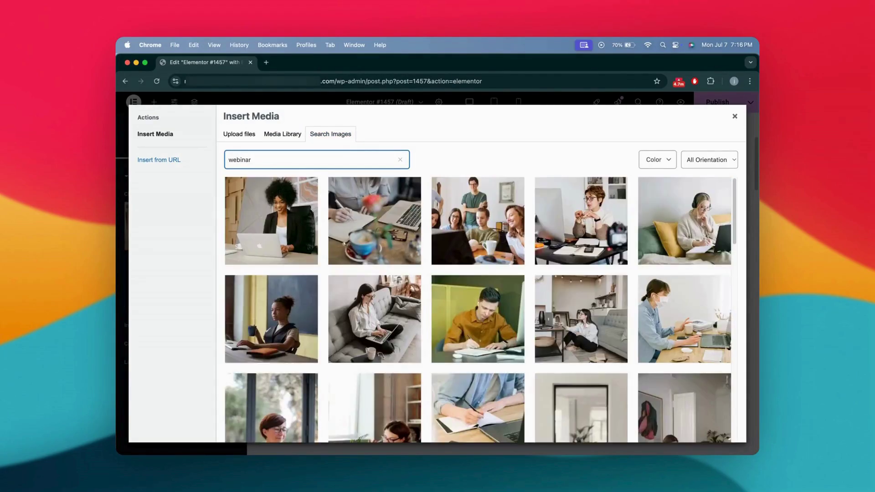
pyautogui.scroll(-5, 479, 328)
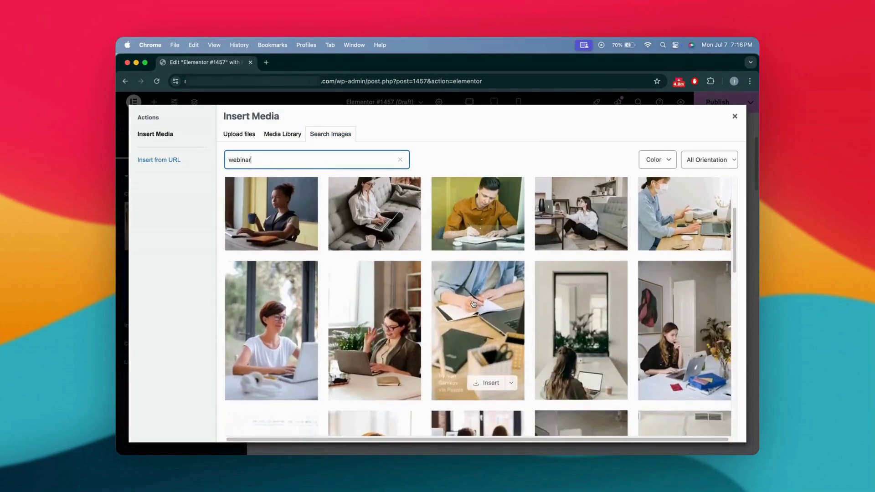
pyautogui.scroll(-3, 474, 305)
pyautogui.scroll(7, 473, 310)
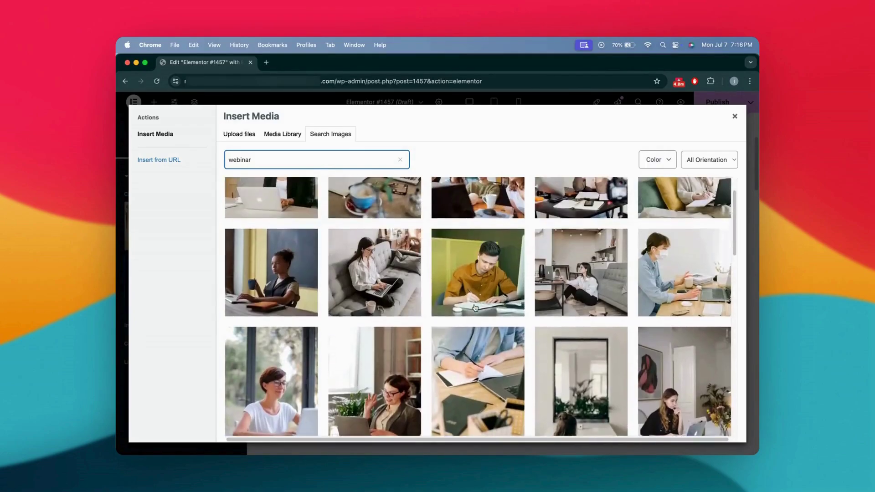
pyautogui.click(684, 234)
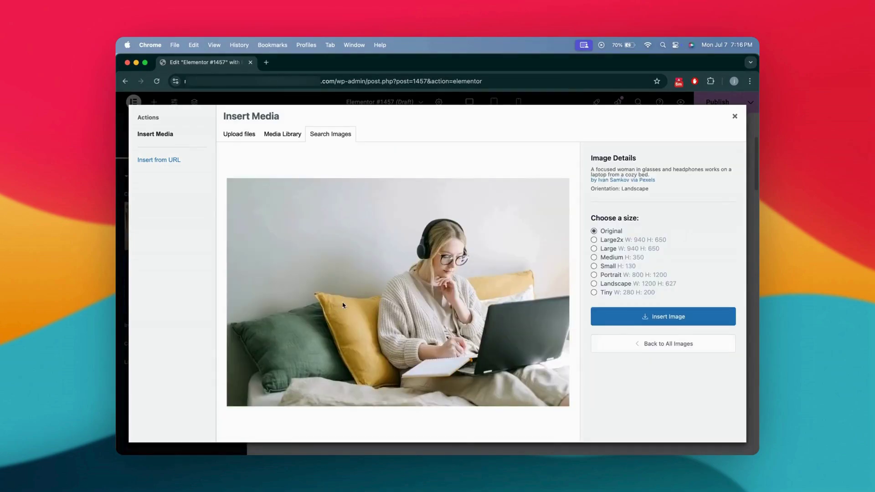
pyautogui.click(683, 318)
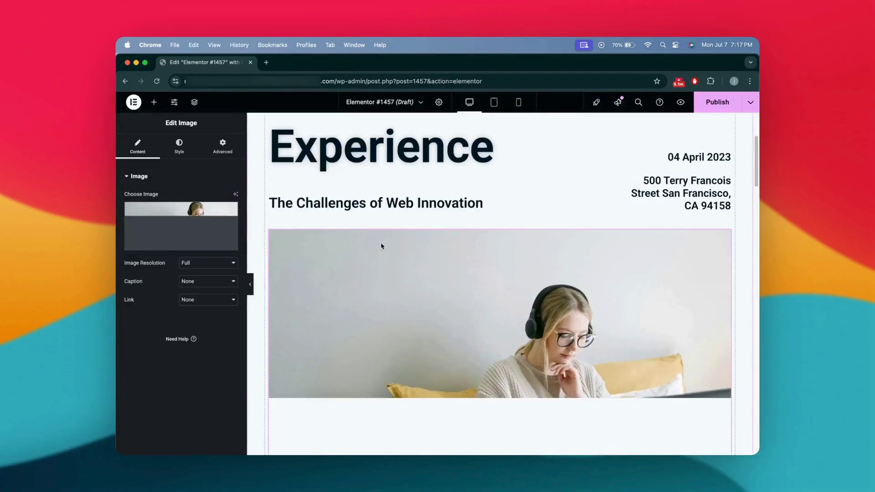
# - Replace the "Design & Experience" heading text with "UI UX Webinar"
pyautogui.scroll(5, 381, 246)
pyautogui.click(392, 232)
pyautogui.tripleClick(391, 231)
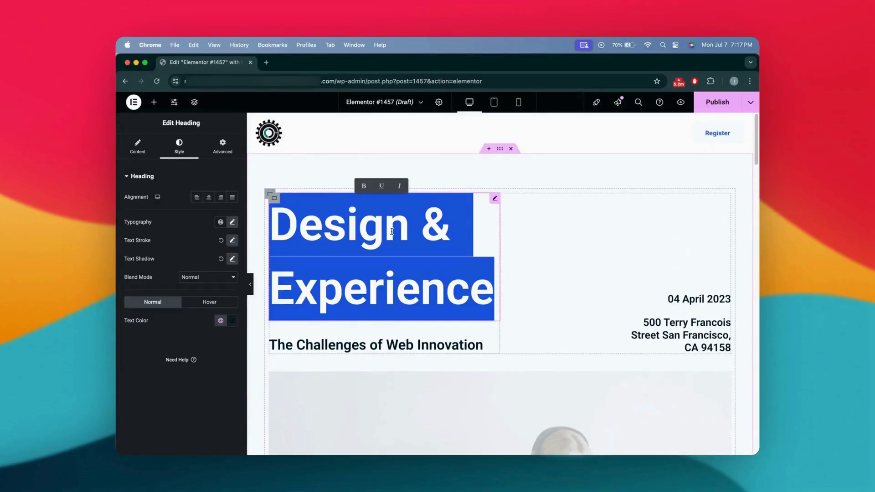
pyautogui.write('UI')
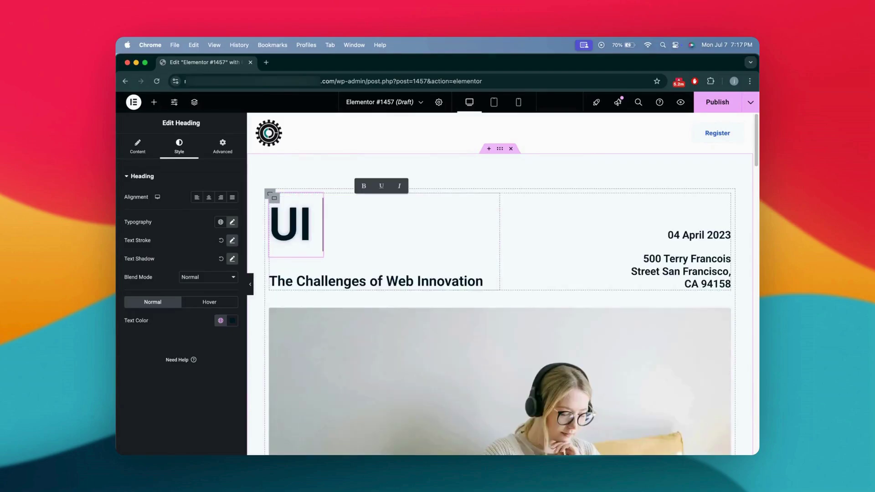
pyautogui.write(' UX E')
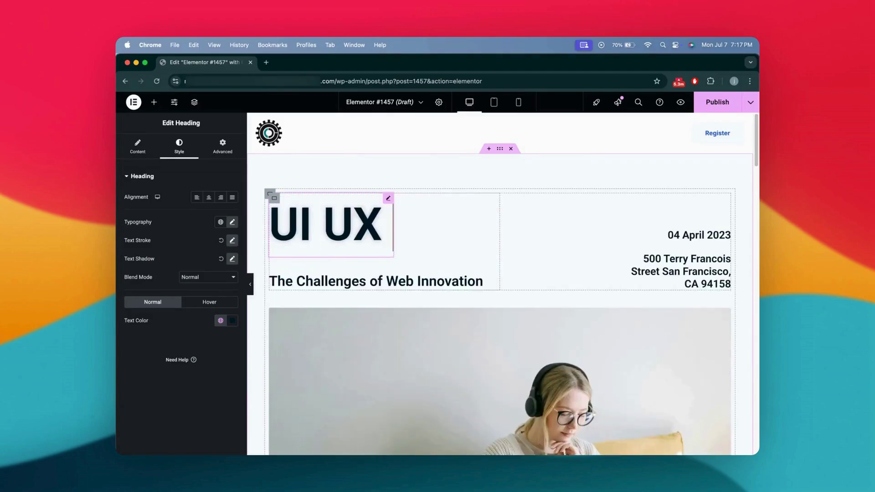
pyautogui.press('BackSpace')
pyautogui.press('BackSpace')
pyautogui.write('Webinar')
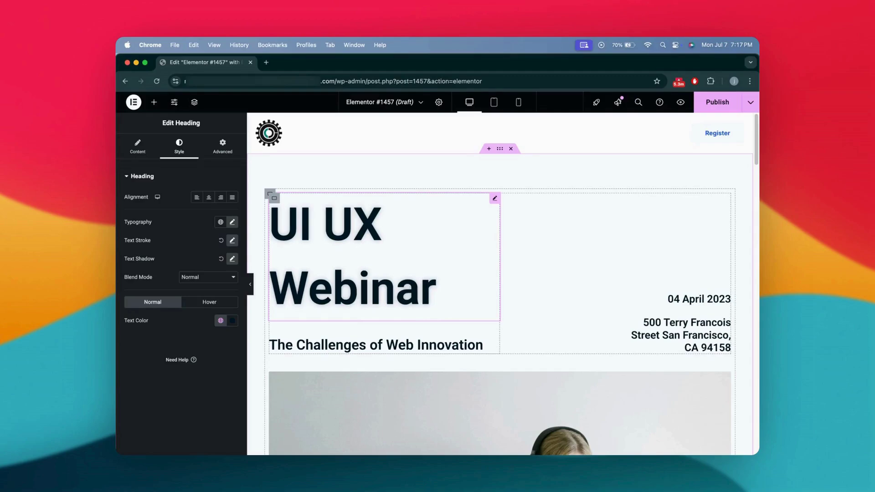
# - Select the event date heading above the address to open its title for editing
pyautogui.scroll(-2, 477, 308)
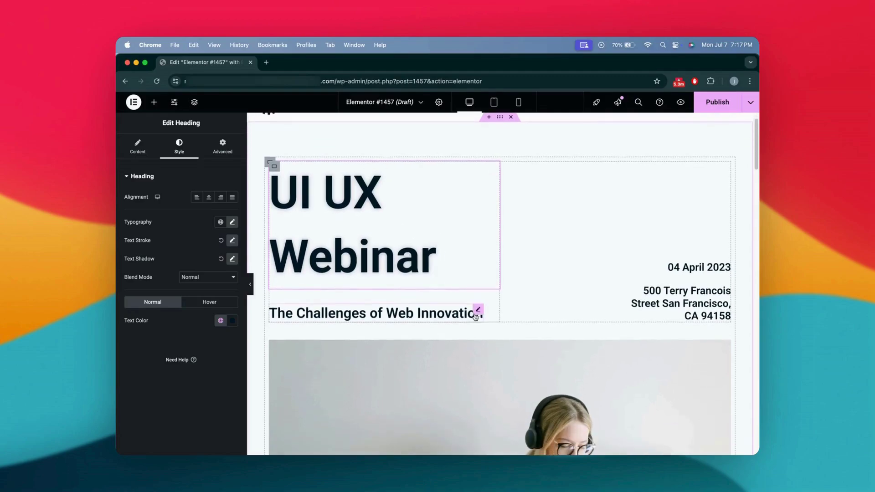
pyautogui.scroll(-1, 420, 325)
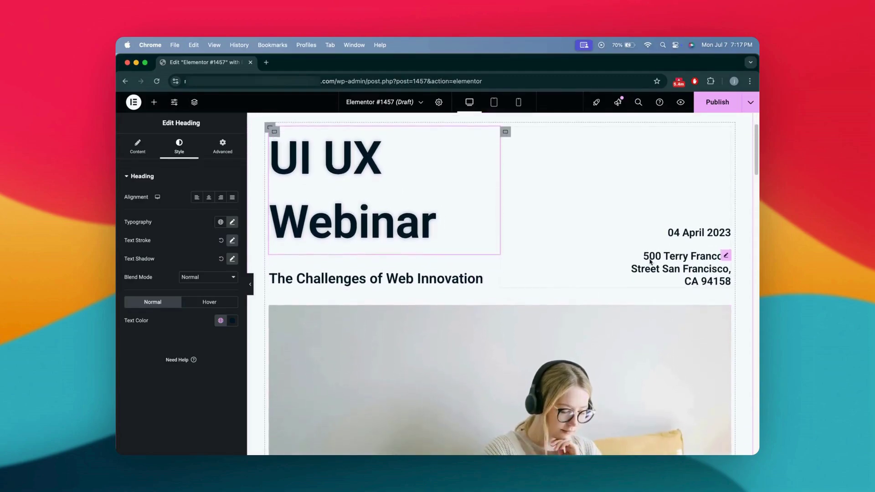
pyautogui.click(722, 231)
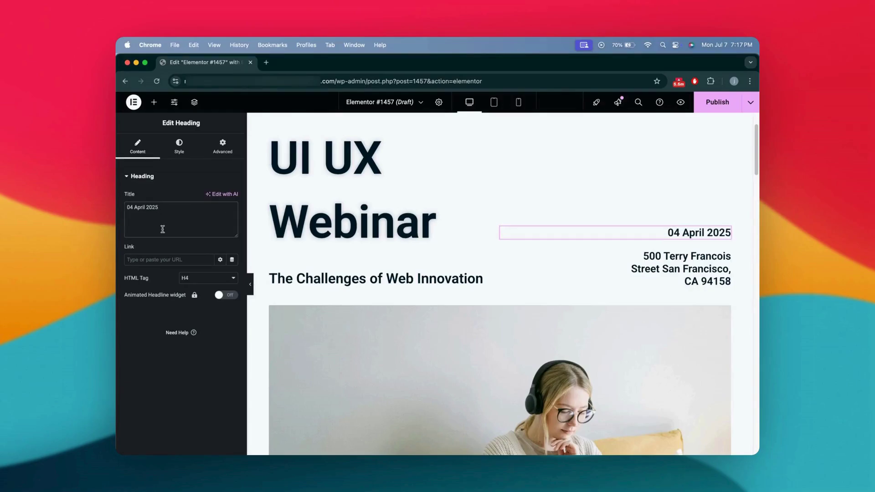
# - Open the "About the Event" heading and the two paragraphs below it to examine their content settings
pyautogui.scroll(-5, 659, 281)
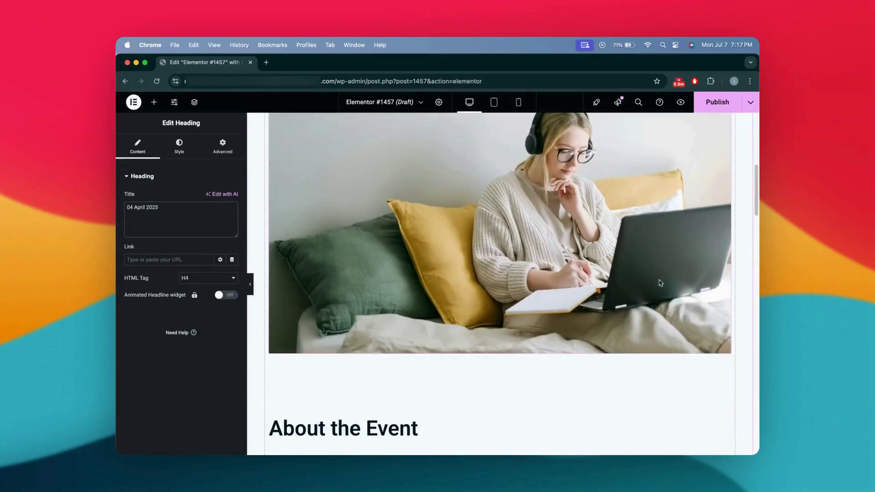
pyautogui.scroll(-4, 658, 282)
pyautogui.click(396, 251)
pyautogui.click(395, 297)
pyautogui.click(396, 364)
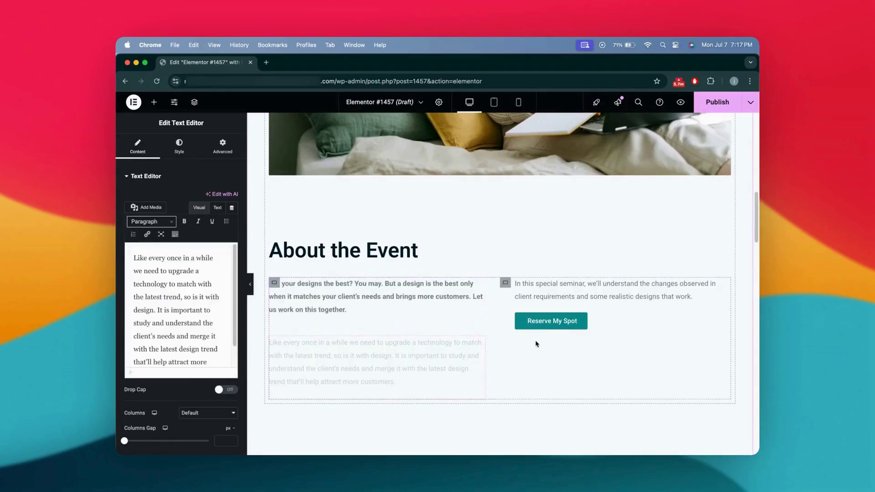
# - Select the "Reserve My Spot" button and examine its available button types without changing the type
pyautogui.click(581, 327)
pyautogui.click(233, 197)
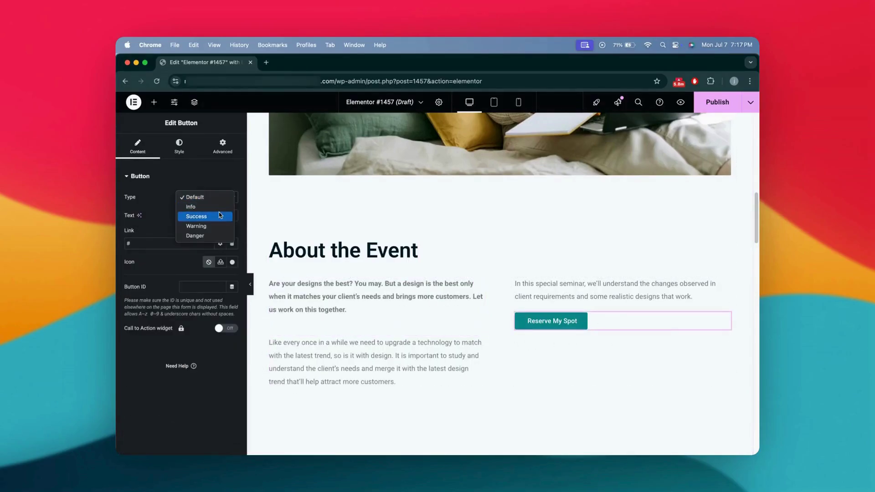
pyautogui.press('Escape')
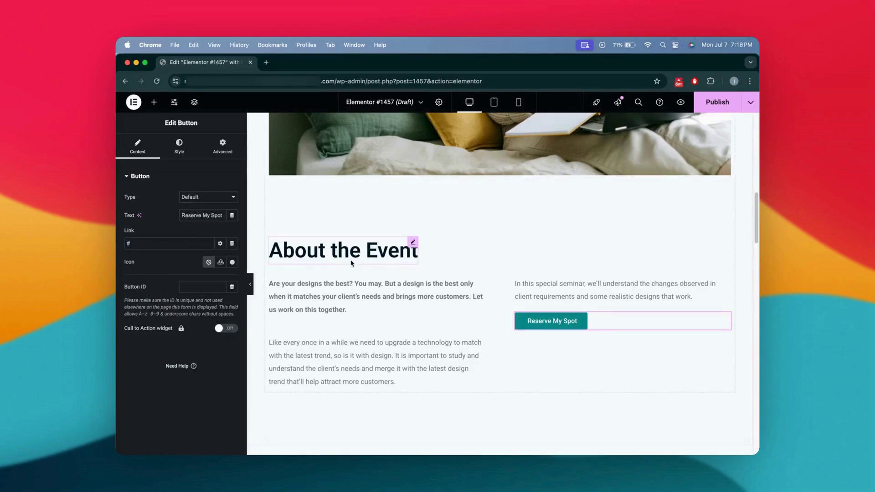
# - Select the speaker line of the "Introduction & Opening" session in the Event Schedule section to examine its settings
pyautogui.scroll(-1, 517, 398)
pyautogui.scroll(-5, 518, 399)
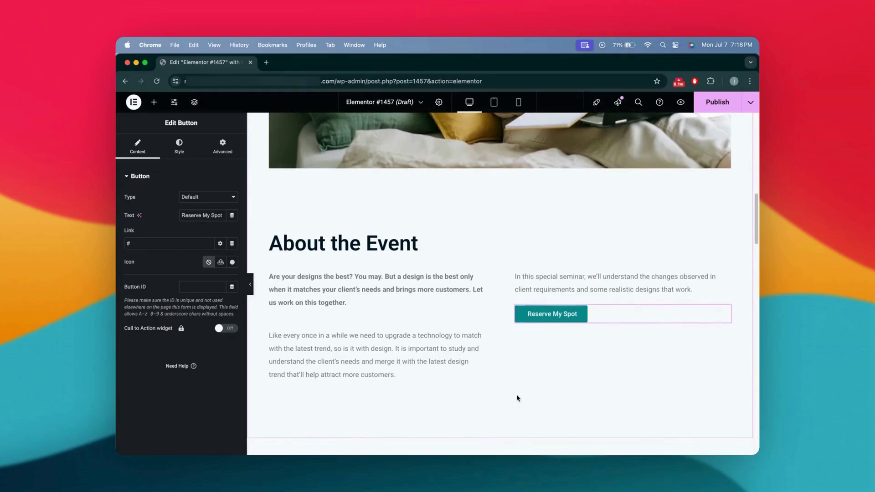
pyautogui.scroll(-3, 473, 377)
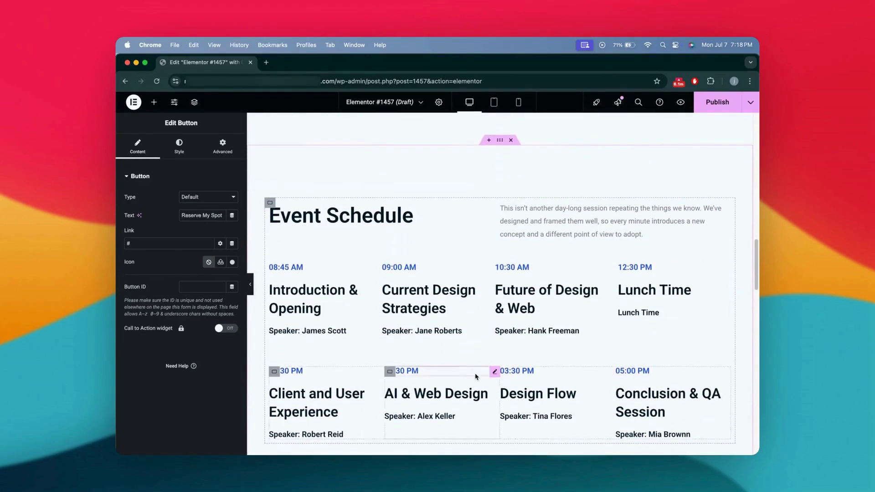
pyautogui.click(310, 269)
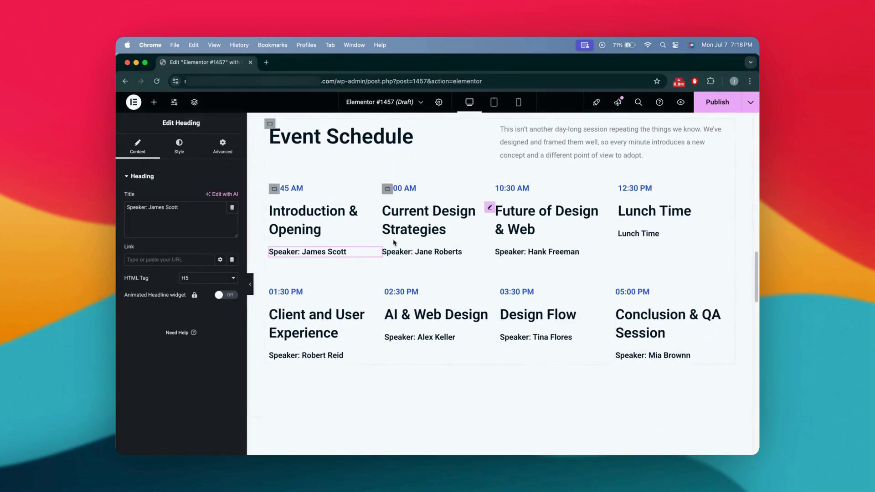
# - Select the first speaker's photo in the "Meet the Speakers" section to examine its image settings
pyautogui.scroll(-5, 512, 336)
pyautogui.scroll(-5, 519, 328)
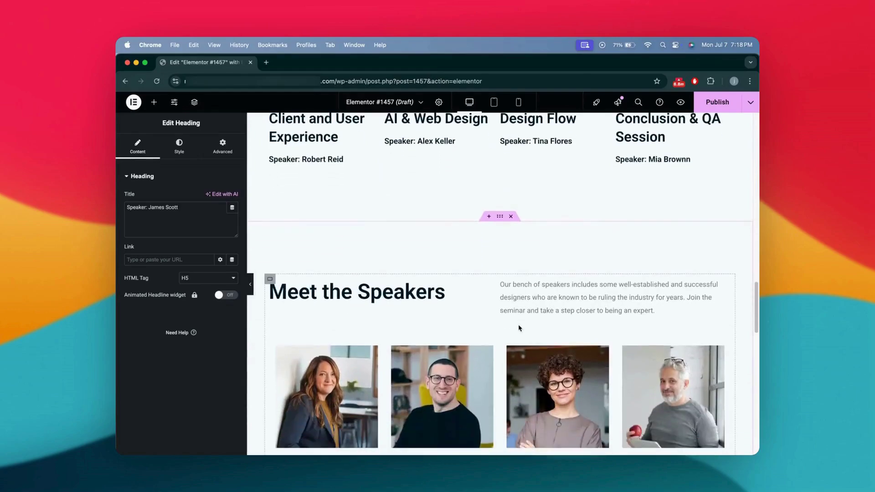
pyautogui.click(357, 280)
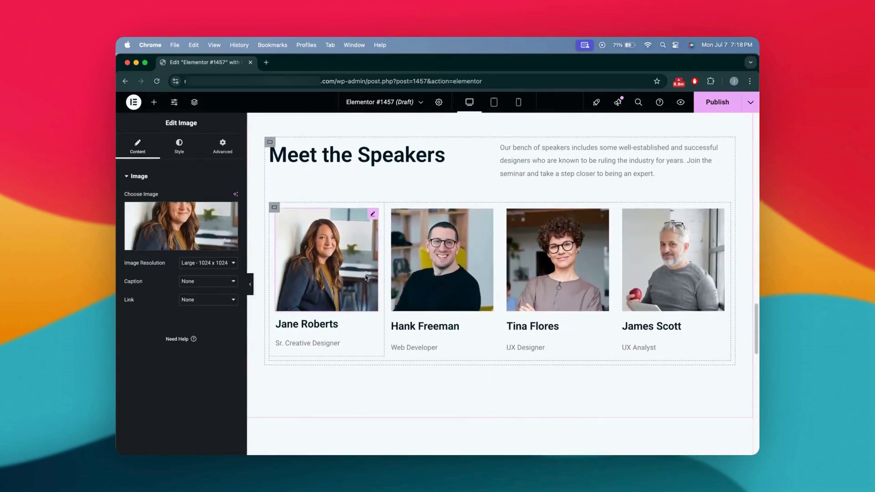
# - Open the page structure and select the container that holds the four speaker cards
pyautogui.click(274, 211)
pyautogui.press('super+i')
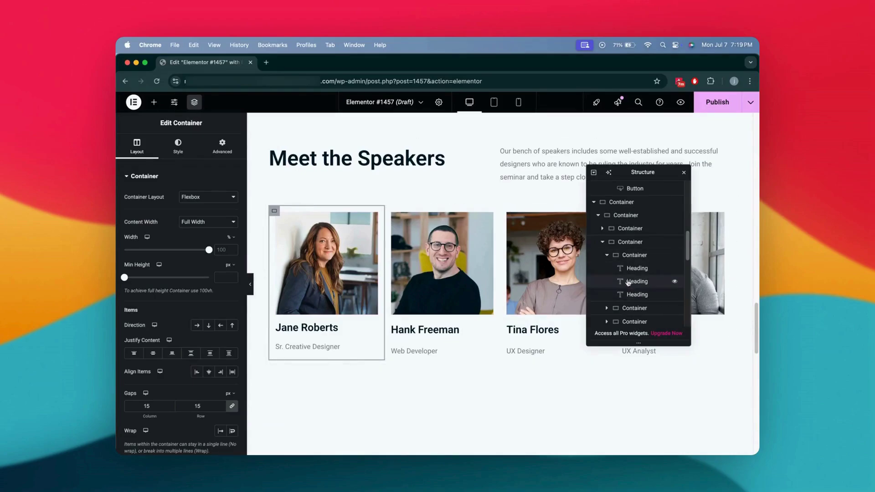
pyautogui.click(289, 219)
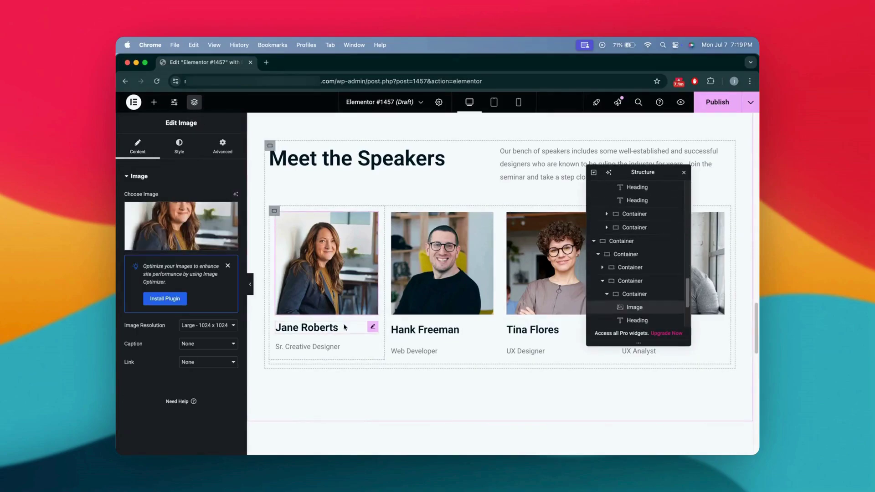
pyautogui.click(635, 254)
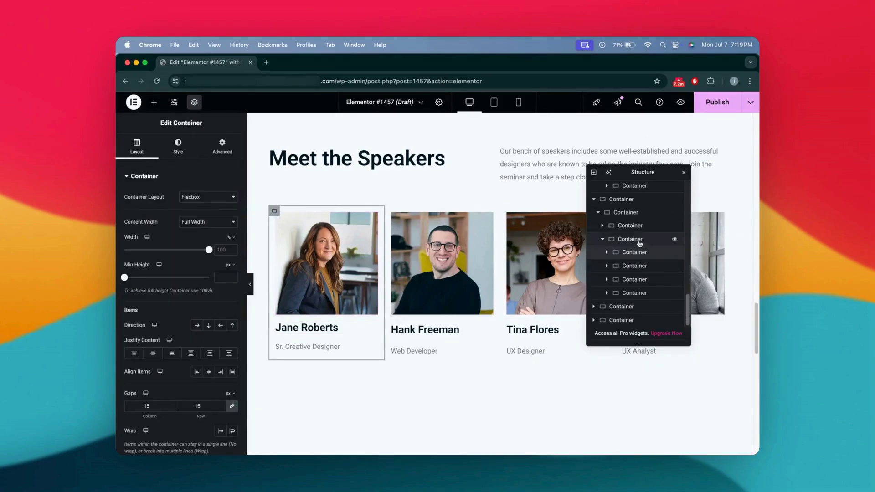
pyautogui.click(639, 241)
# - Try a vertical column direction for the speaker cards' container and review the resulting layout
pyautogui.click(209, 326)
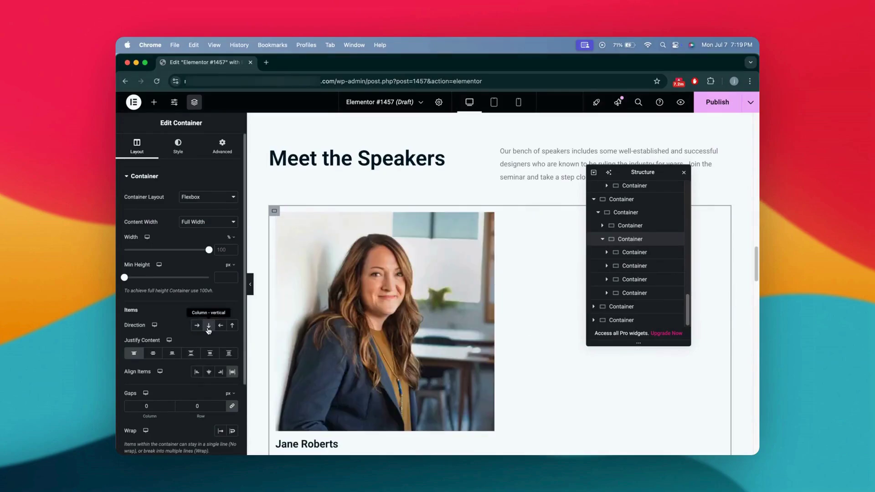
pyautogui.scroll(-10, 412, 302)
pyautogui.scroll(5, 413, 302)
pyautogui.scroll(6, 412, 302)
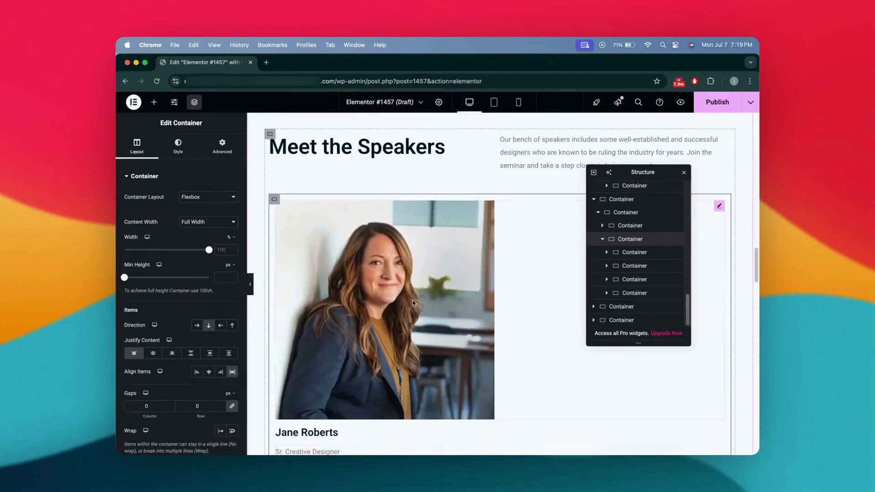
# - Set the speaker cards' container to a reversed row direction and move the Structure window off the cards
pyautogui.click(221, 325)
pyautogui.moveTo(663, 181); pyautogui.dragTo(724, 276)
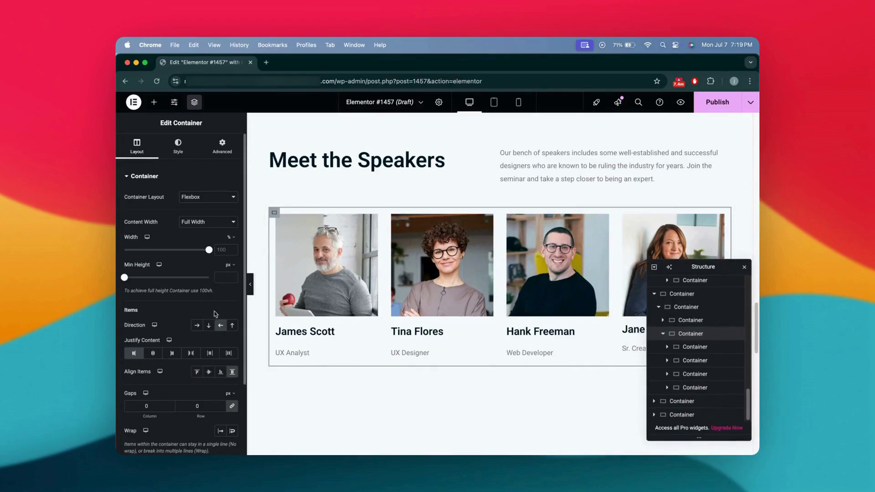
# - Try the reversed column direction for the speaker cards' container and set it to the standard horizontal row direction
pyautogui.click(234, 327)
pyautogui.click(195, 327)
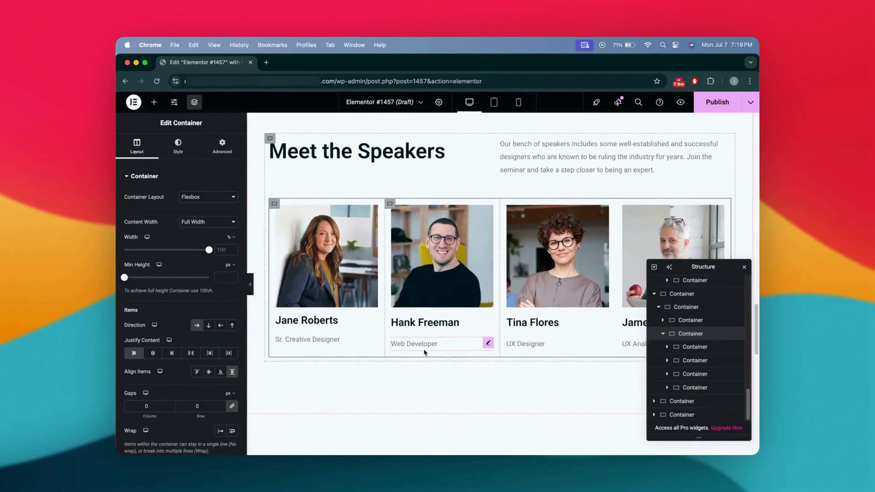
pyautogui.scroll(-5, 418, 348)
pyautogui.scroll(3, 426, 353)
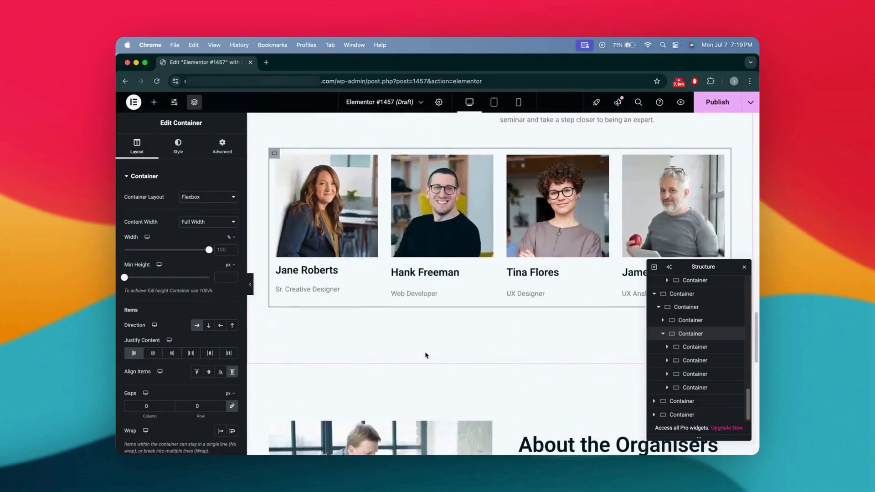
# - Select the "Reserve Your Spot Now!" button under "About the Organisers" to examine its settings, and look over the remaining sections
pyautogui.scroll(-7, 426, 353)
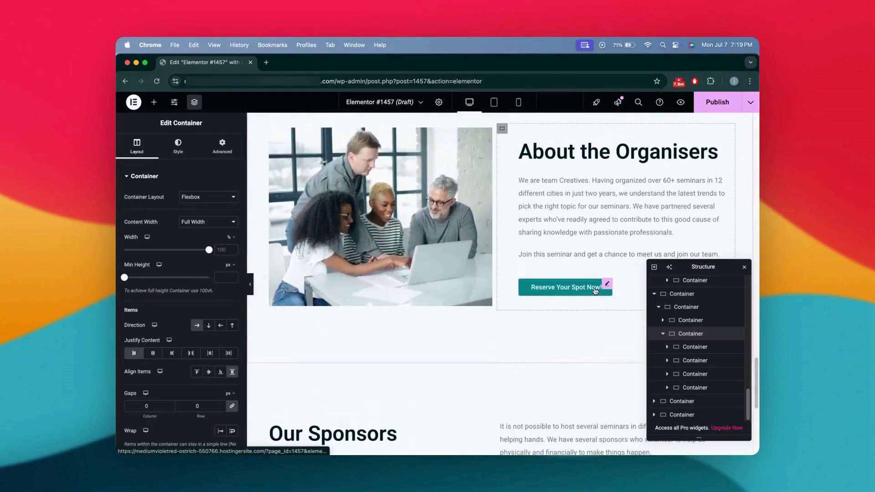
pyautogui.click(595, 291)
pyautogui.scroll(1, 425, 295)
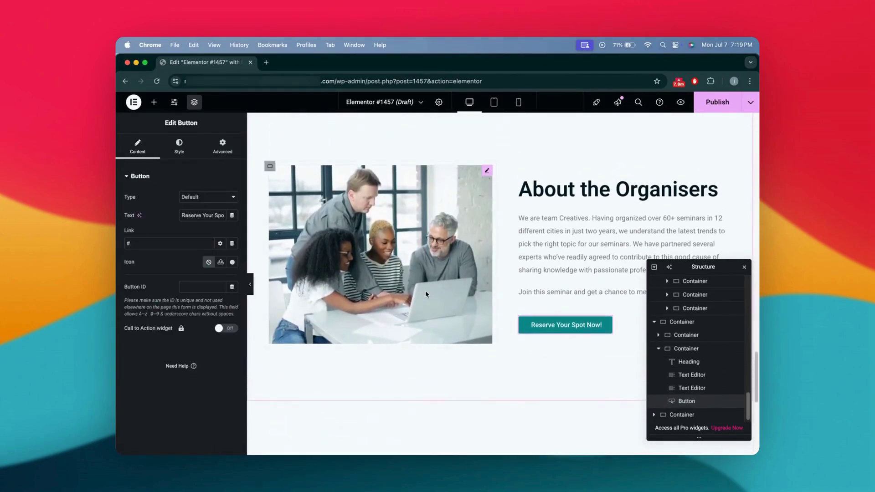
pyautogui.scroll(-8, 492, 289)
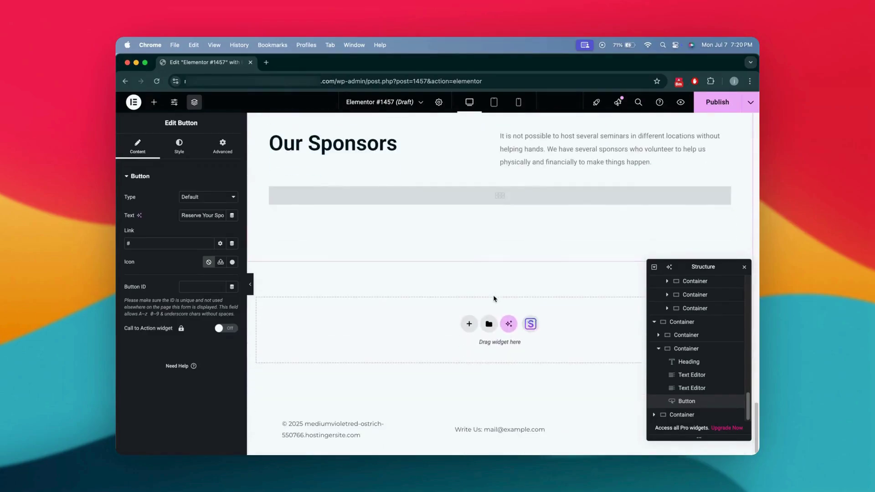
# - Save the landing page as a draft and close the Structure window
pyautogui.scroll(20, 561, 302)
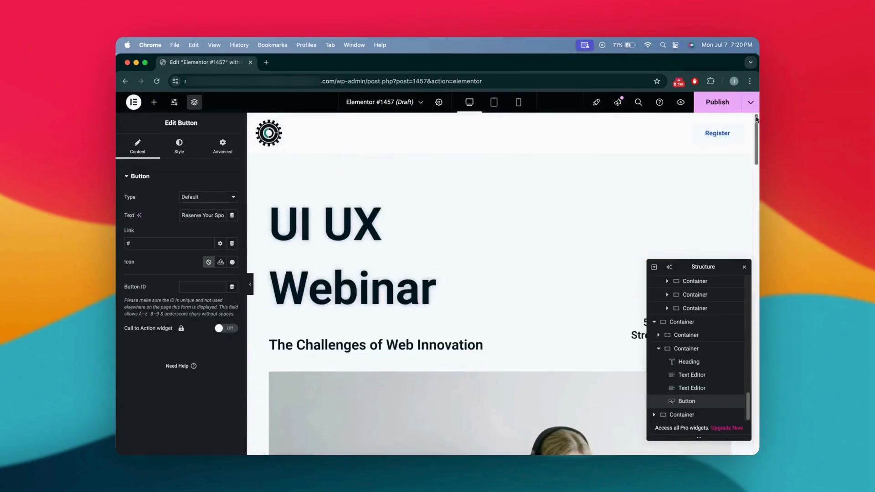
pyautogui.click(750, 103)
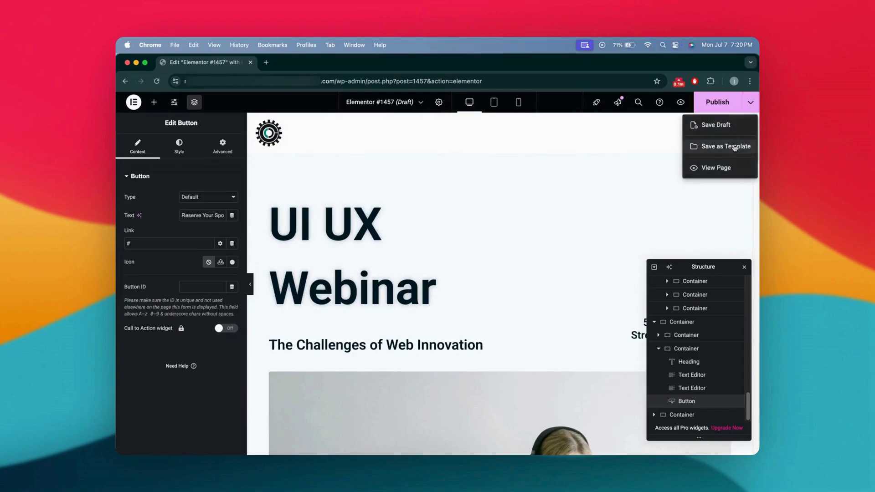
pyautogui.click(732, 128)
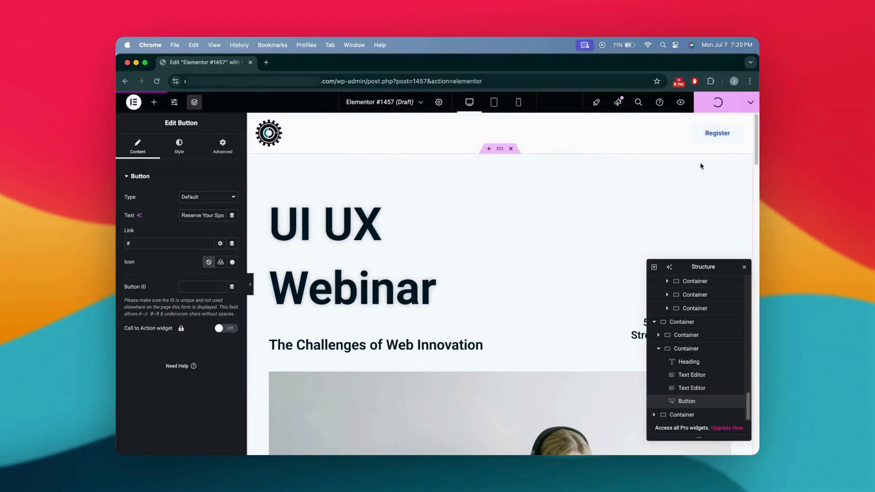
pyautogui.click(744, 268)
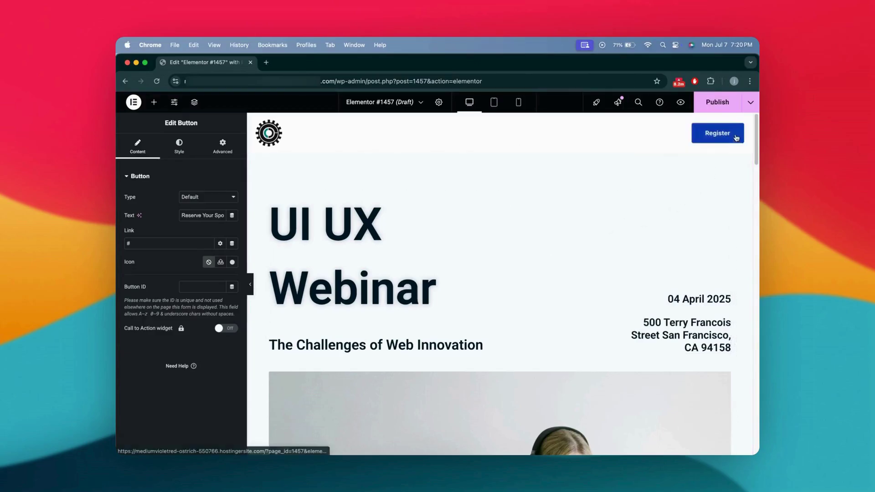
# - View the saved draft page in its own browser tab and review every section from the webinar heading to the footer
pyautogui.click(747, 102)
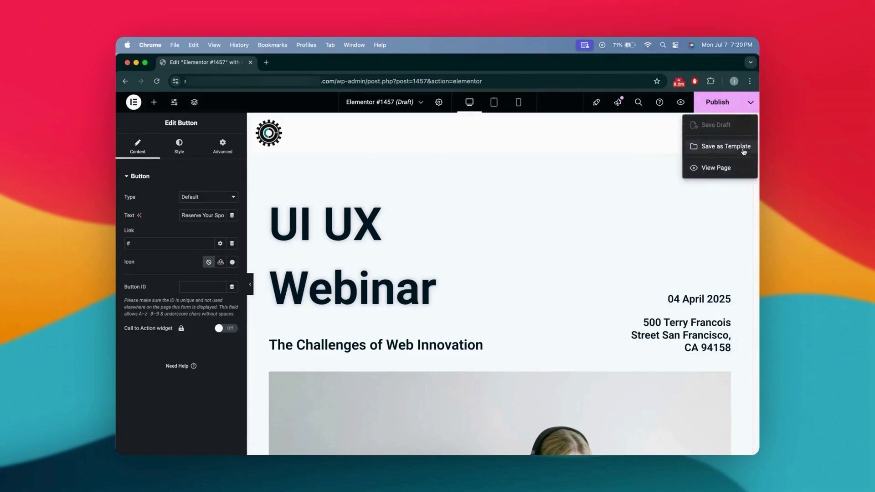
pyautogui.click(722, 169)
pyautogui.scroll(-10, 484, 213)
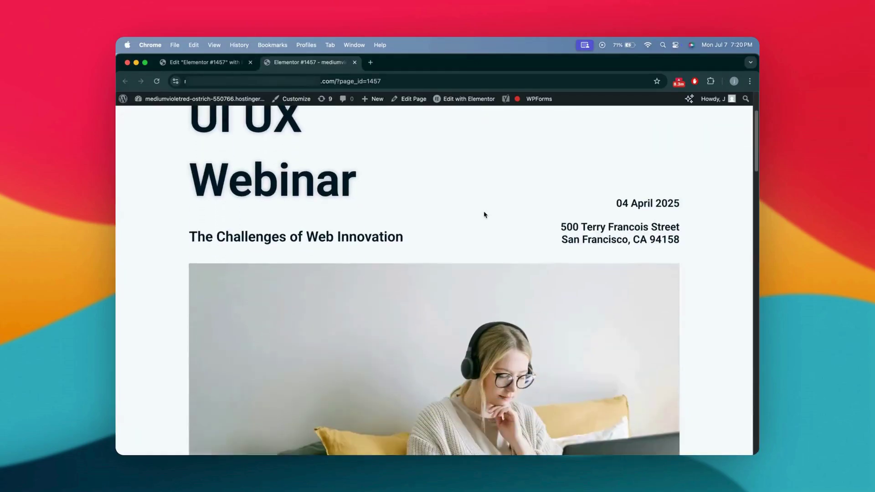
pyautogui.scroll(-8, 485, 216)
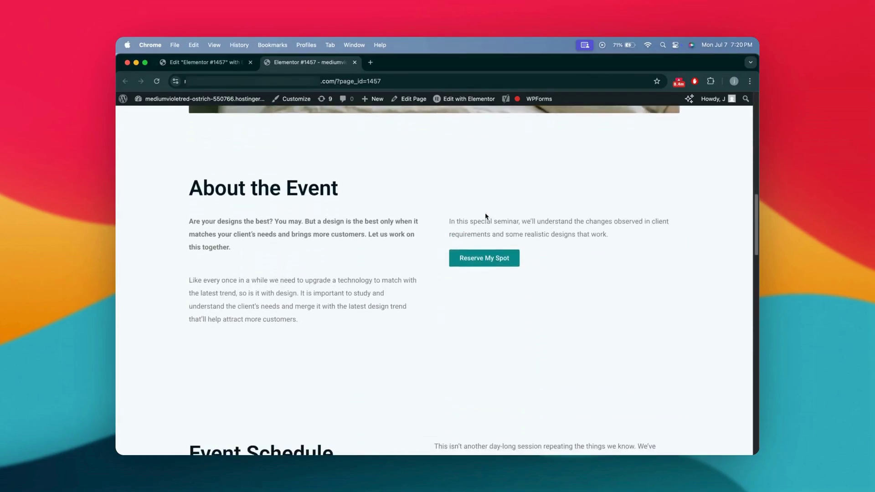
pyautogui.scroll(-10, 487, 217)
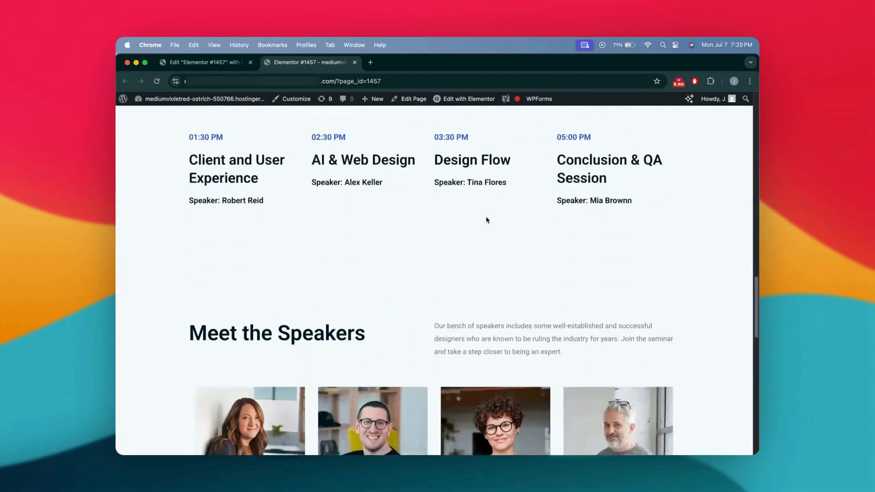
pyautogui.scroll(-5, 491, 227)
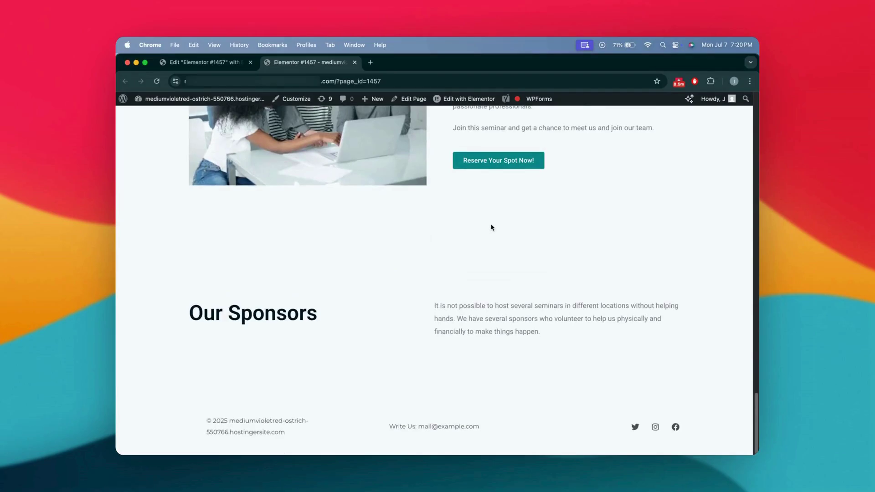
pyautogui.scroll(14, 490, 226)
pyautogui.scroll(10, 492, 226)
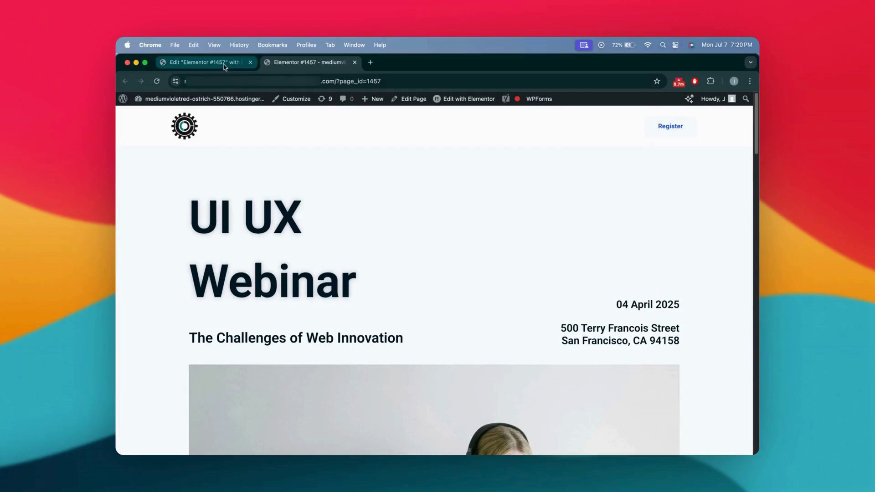
# - Return to the Elementor editor and publish the webinar landing page
pyautogui.click(224, 68)
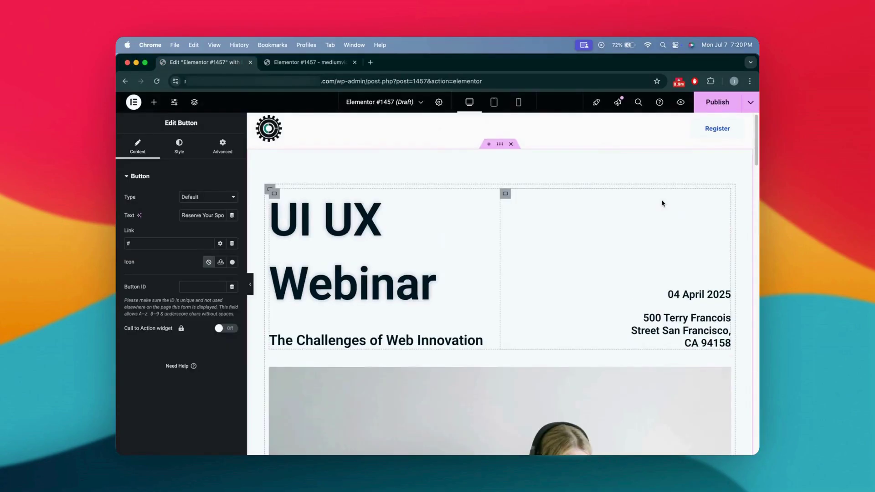
pyautogui.click(735, 110)
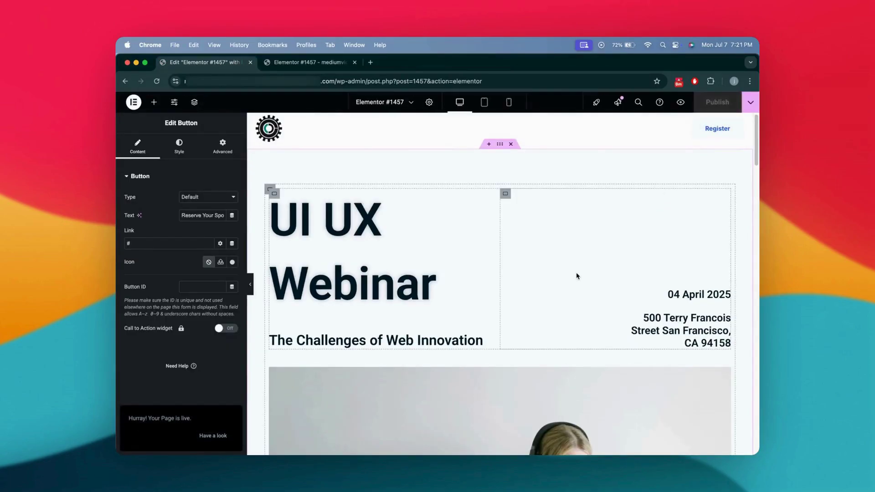
# - Open the live published page and review it from the header down to the "Our Sponsors" section and footer
pyautogui.click(213, 436)
pyautogui.scroll(-15, 516, 305)
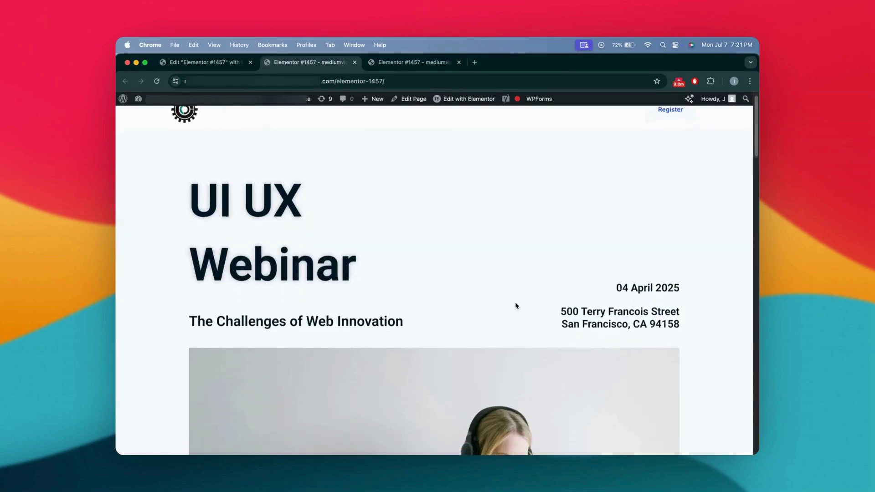
pyautogui.scroll(-20, 516, 306)
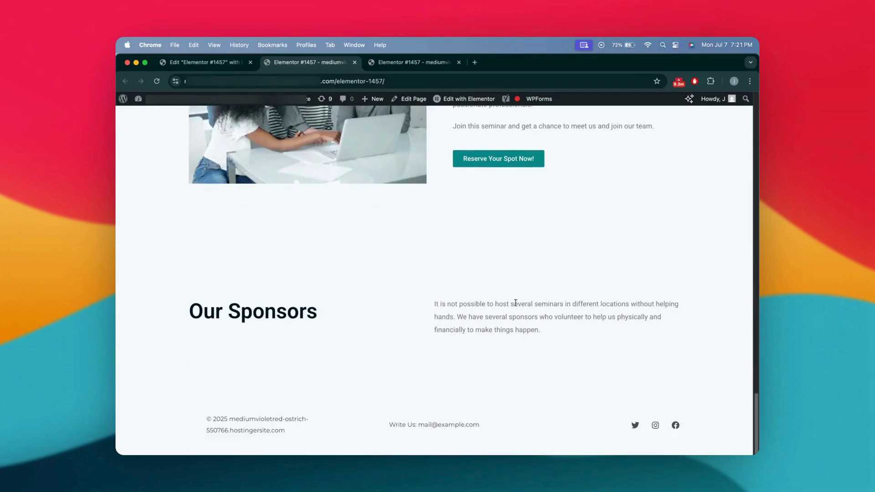
pyautogui.scroll(20, 515, 303)
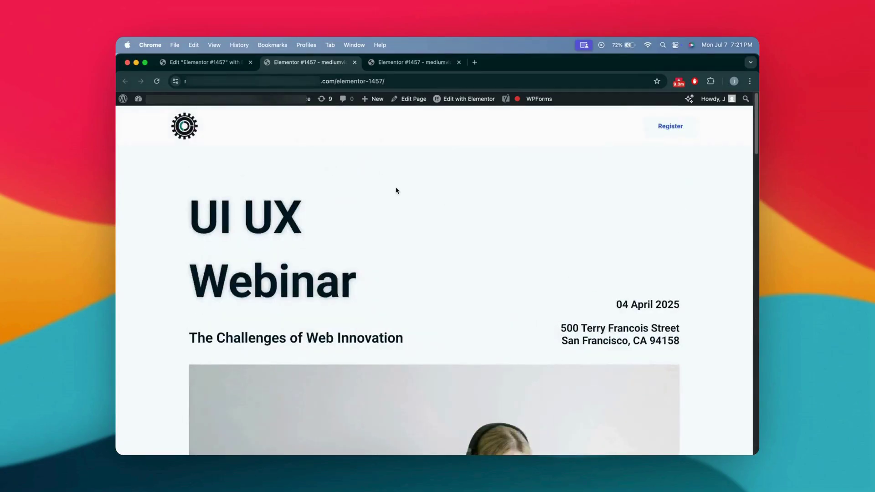